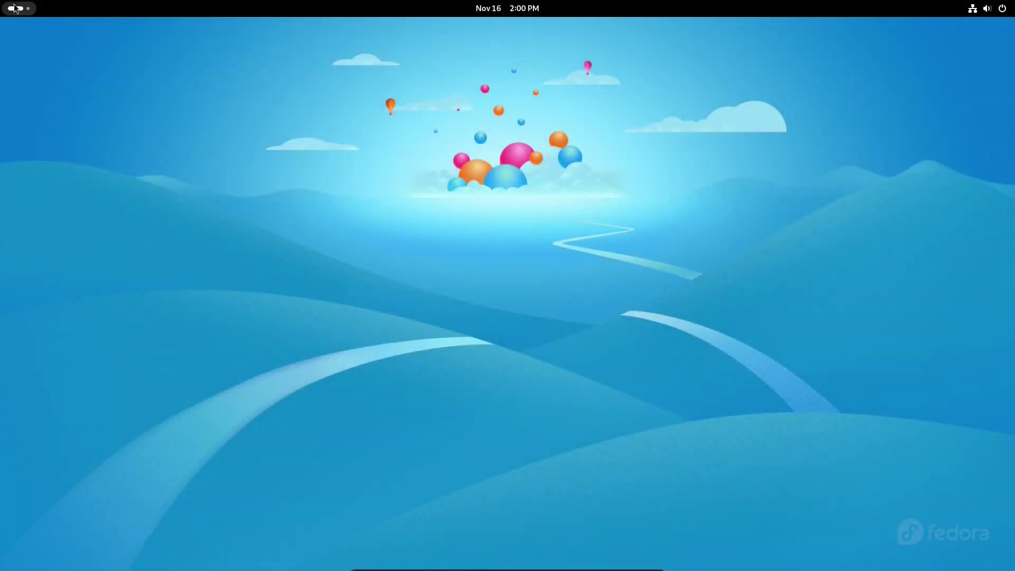
# - Launch Settings from the app grid and open System > About > System Details
pyautogui.click(14, 8)
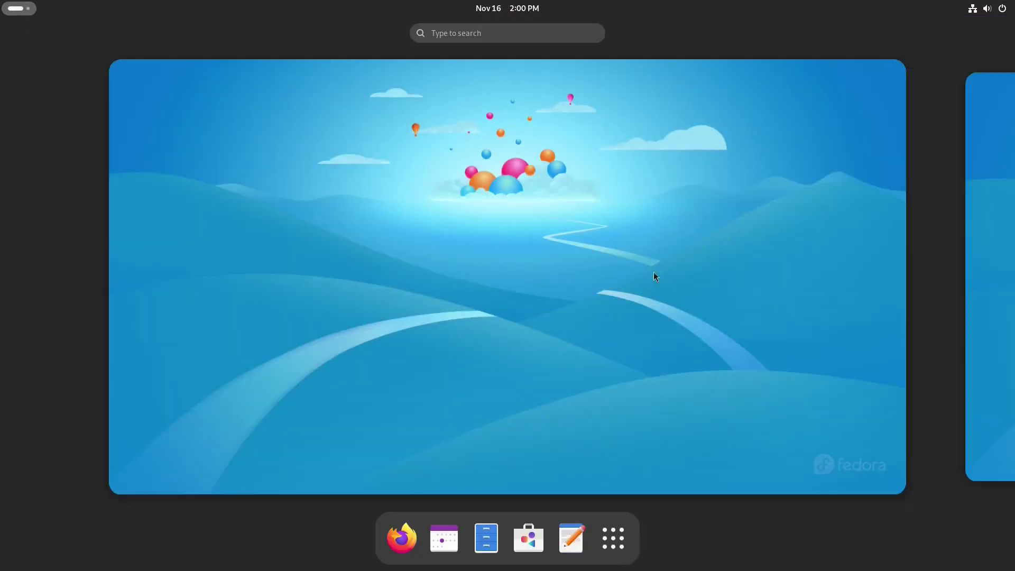
pyautogui.click(612, 525)
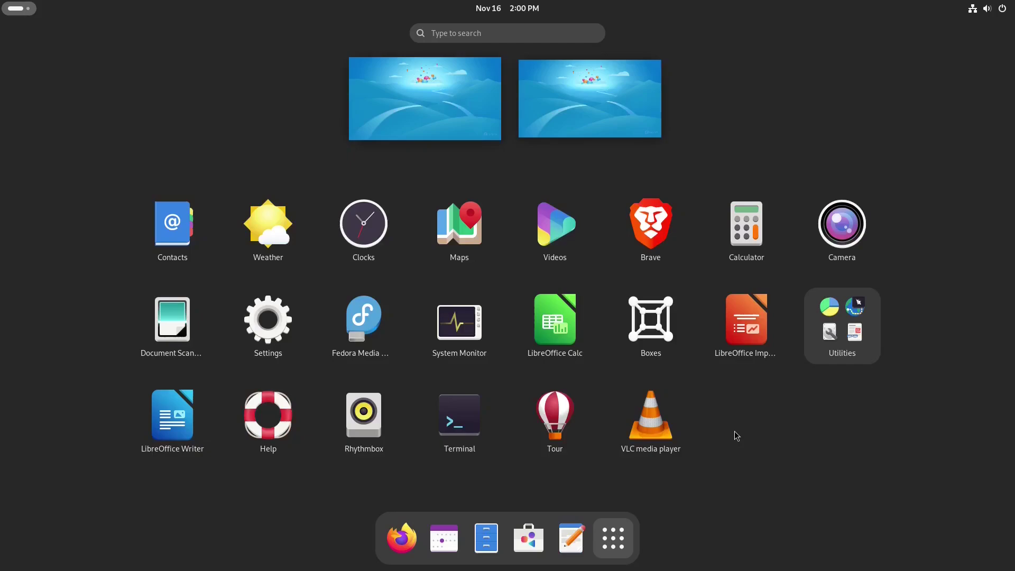
pyautogui.click(268, 318)
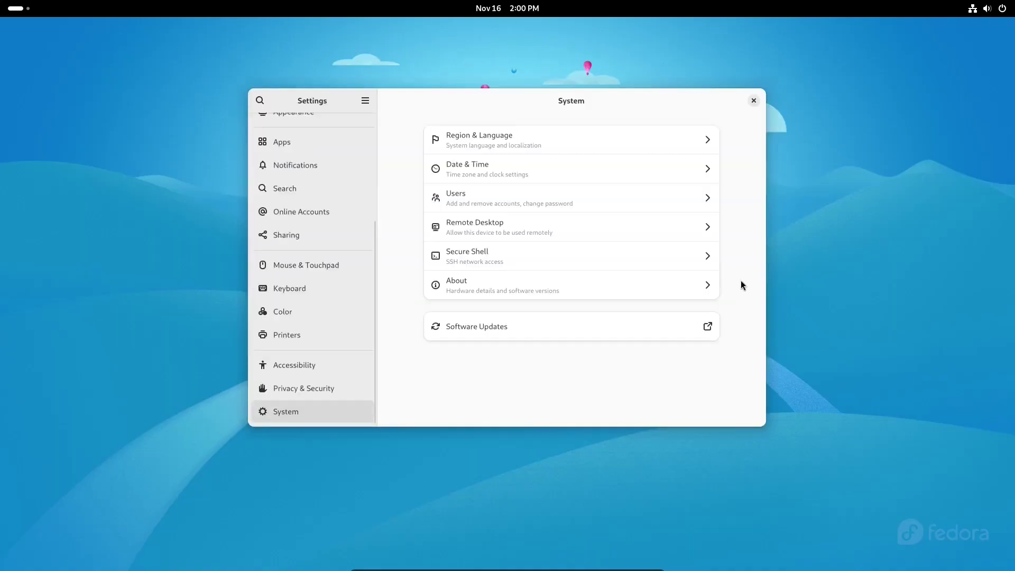
pyautogui.click(680, 283)
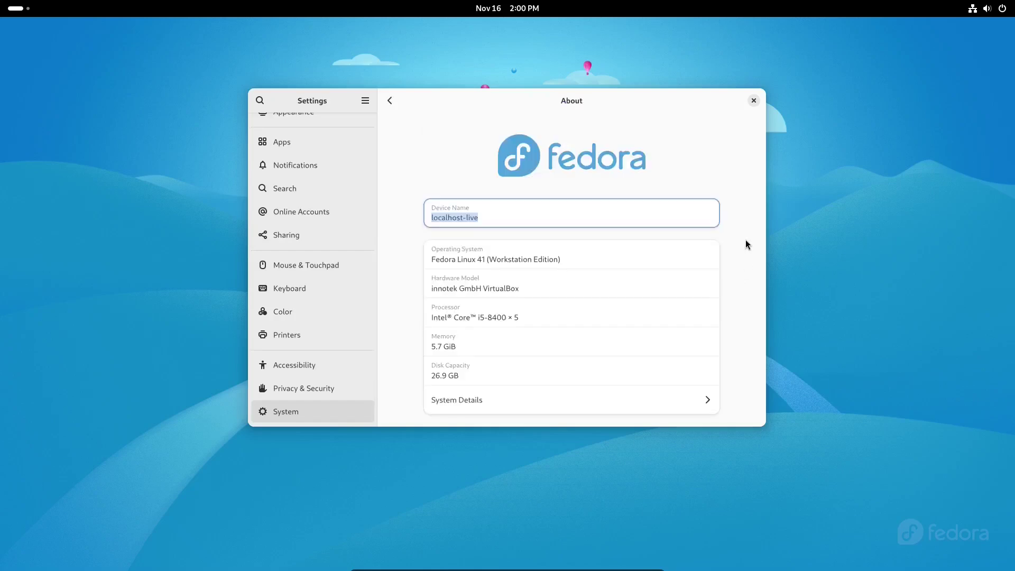
pyautogui.click(659, 406)
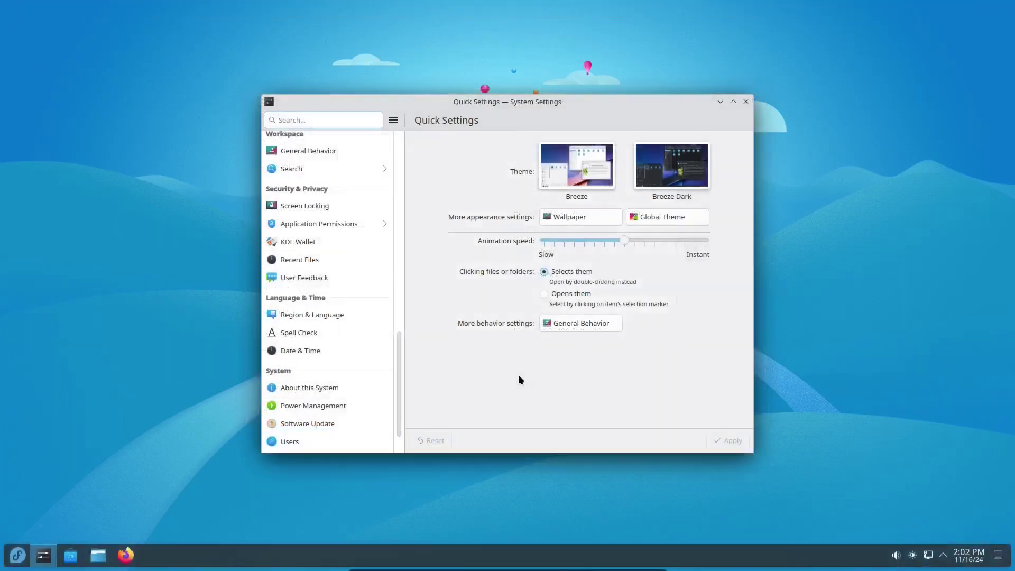
# - Select About this System in the KDE System Settings sidebar
pyautogui.click(325, 388)
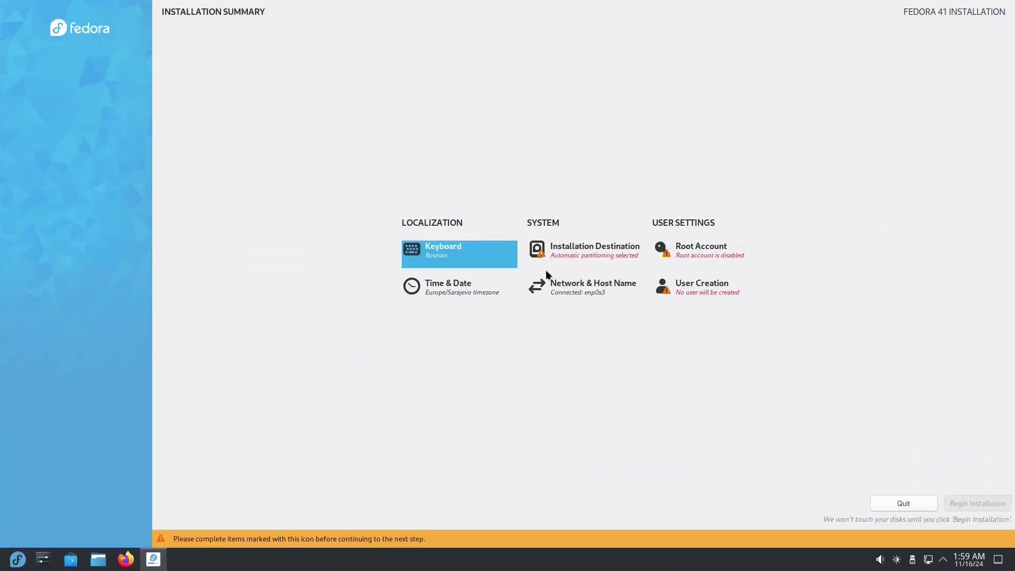
# - Choose the PHD 3.0 Silicon-Power disk as destination with Automatic storage and confirm
pyautogui.click(574, 253)
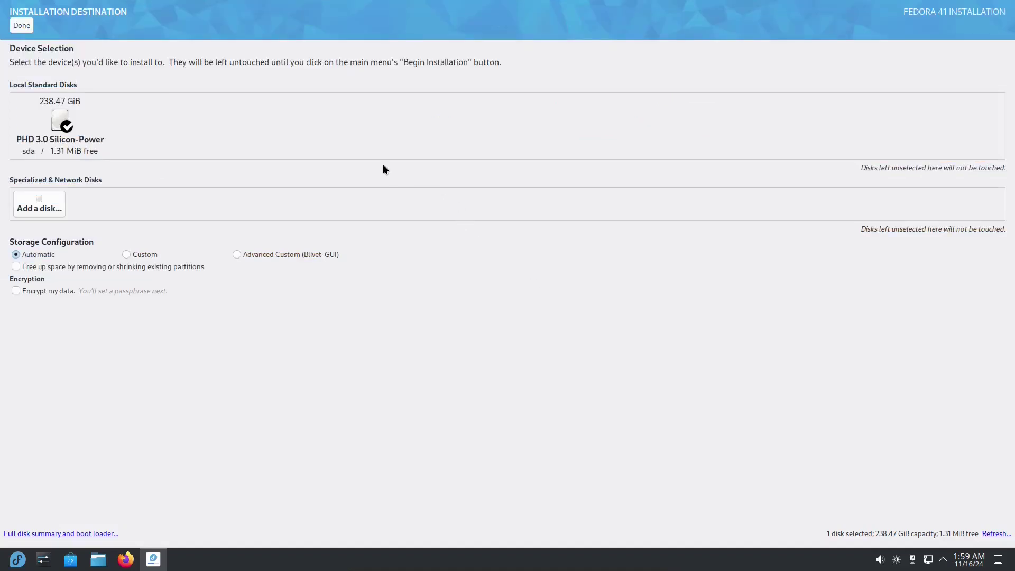
pyautogui.click(60, 125)
pyautogui.click(67, 142)
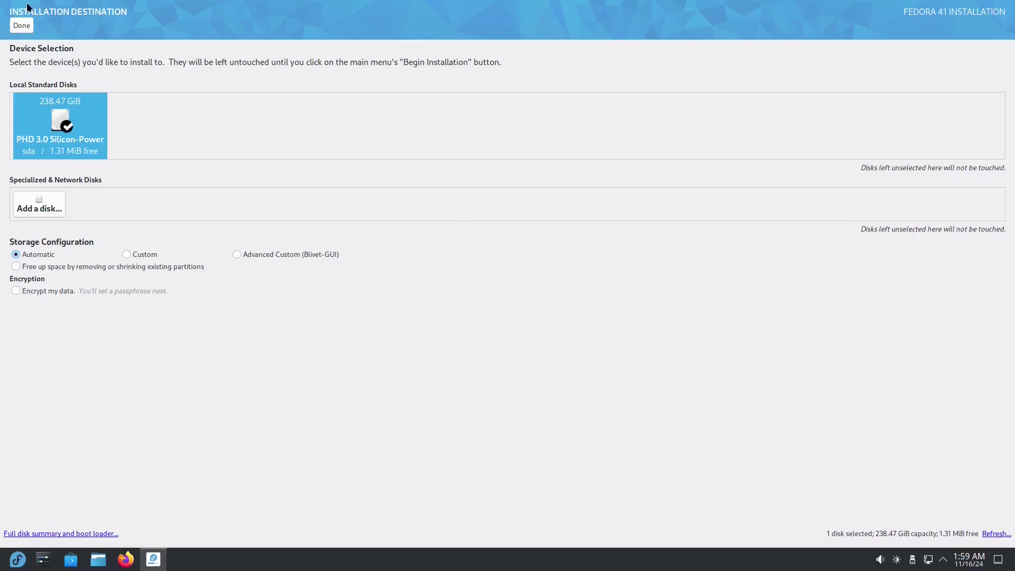
pyautogui.click(19, 25)
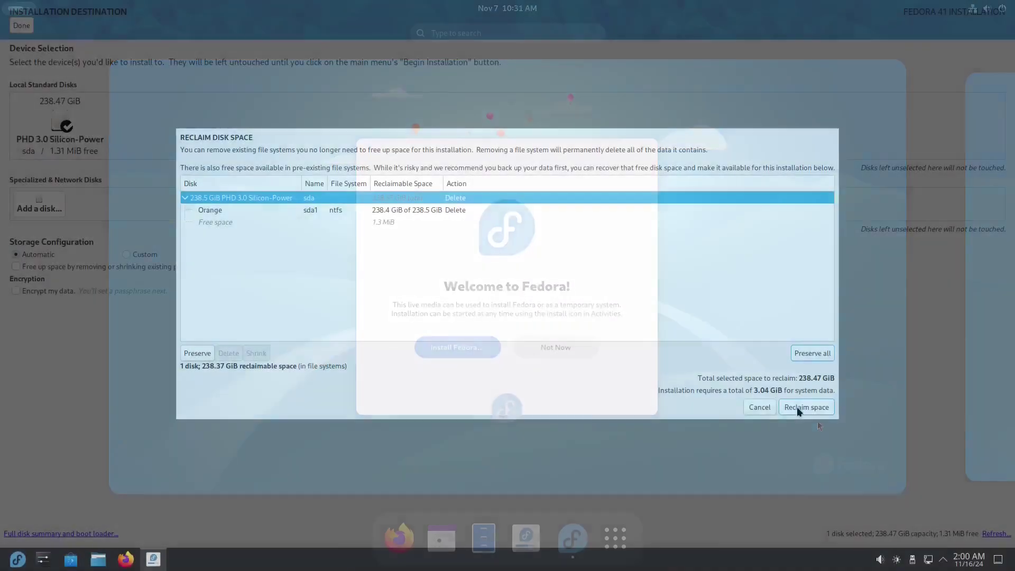
# - Create a user with the full name and a confirmed password, then begin installation
pyautogui.click(793, 409)
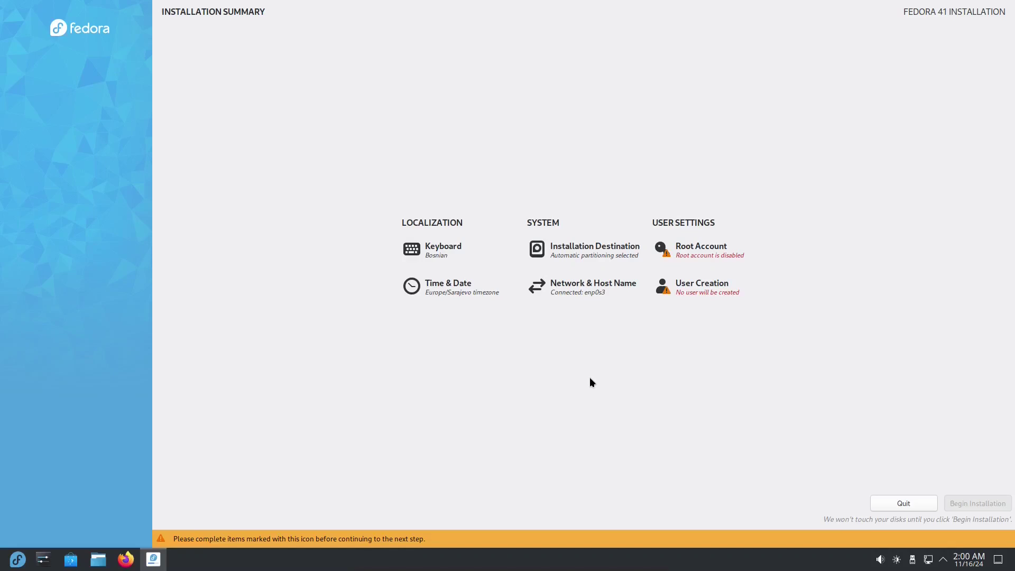
pyautogui.click(713, 291)
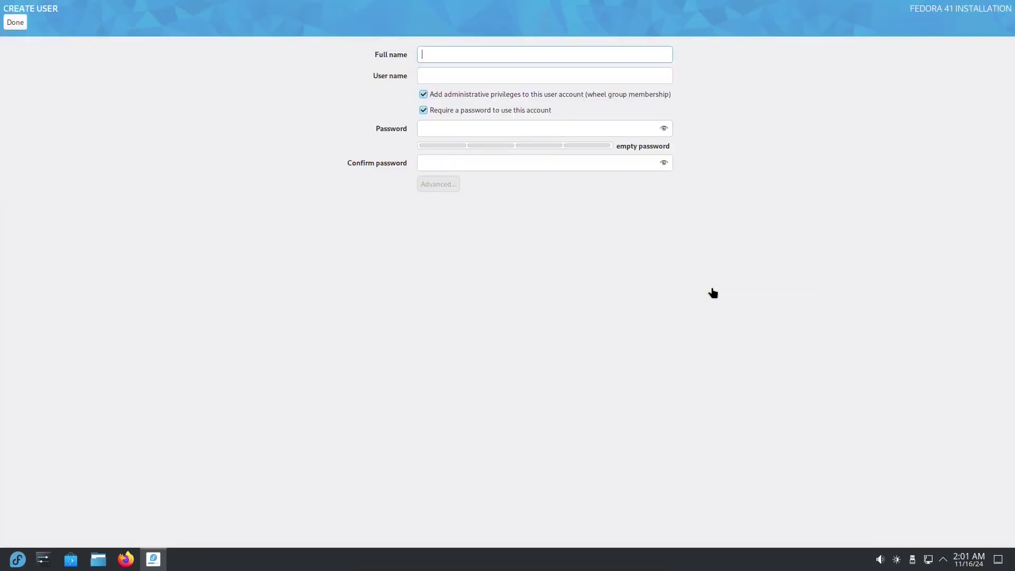
pyautogui.write('btm')
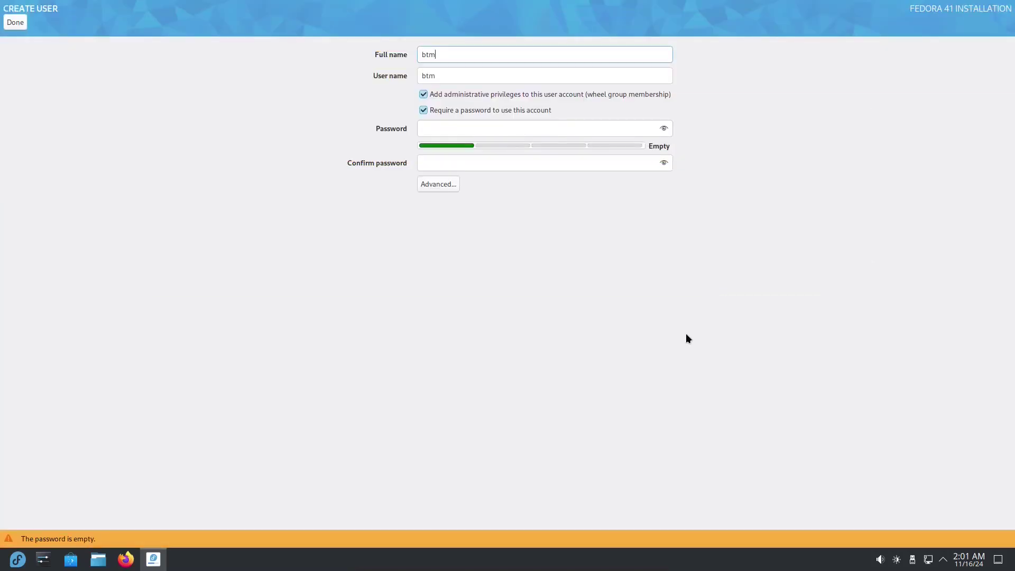
pyautogui.click(449, 132)
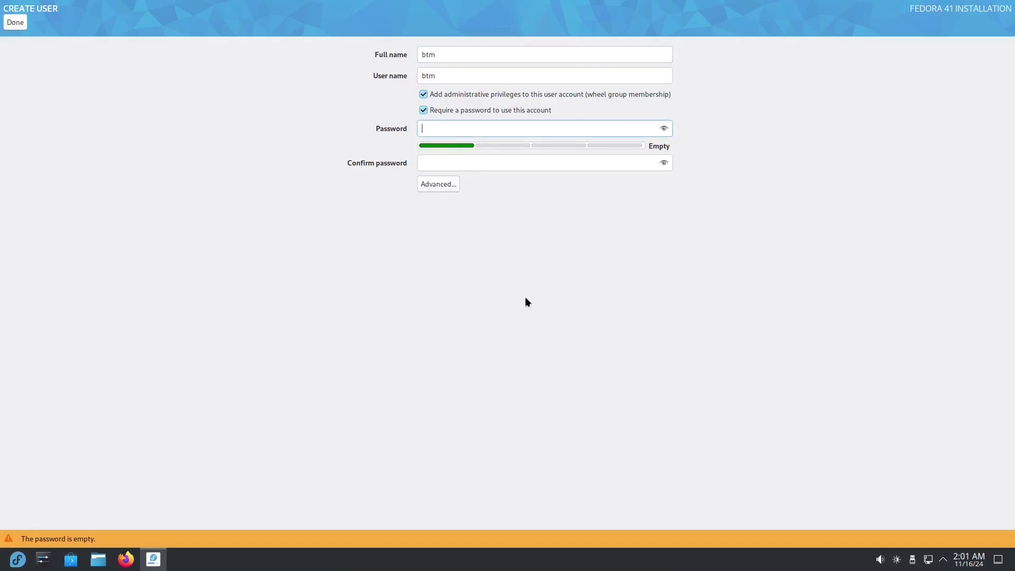
pyautogui.write('••••••••')
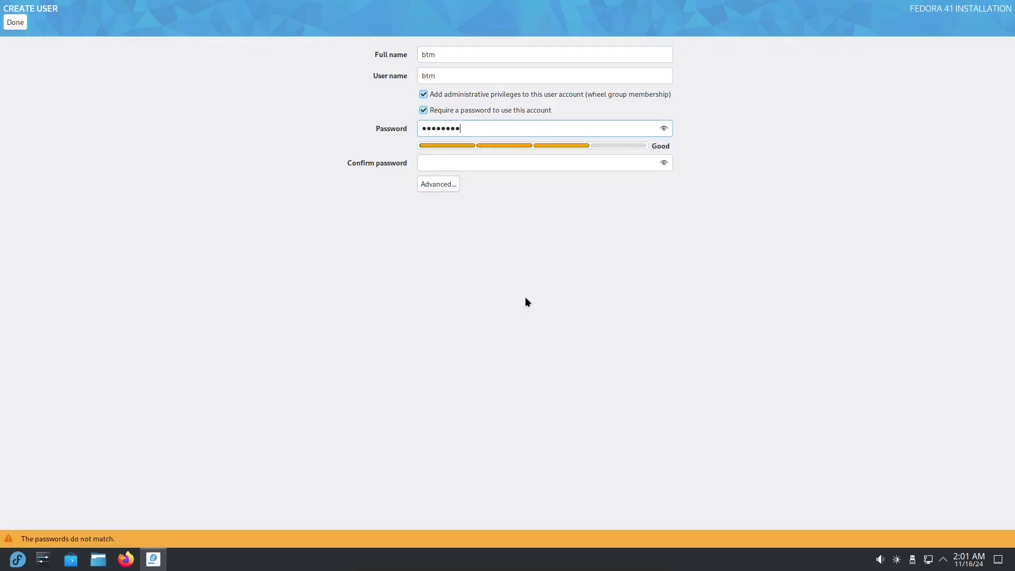
pyautogui.click(476, 164)
pyautogui.write('••••••••')
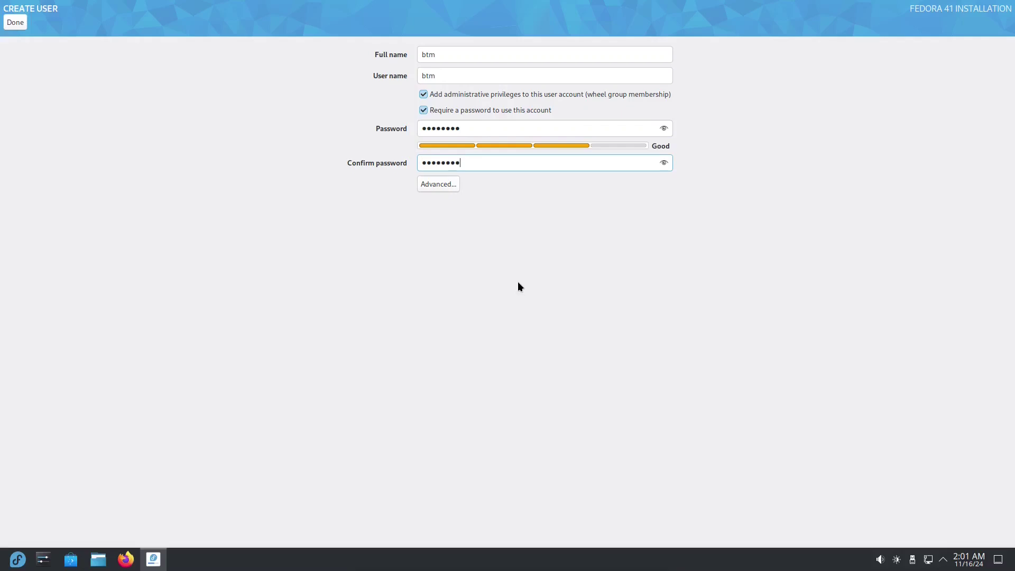
pyautogui.click(15, 22)
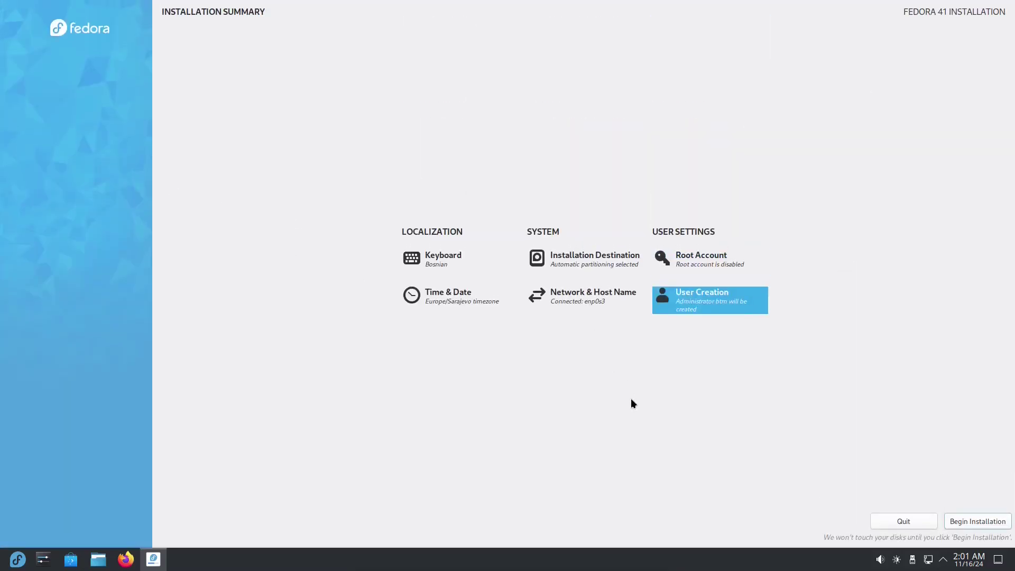
pyautogui.click(975, 523)
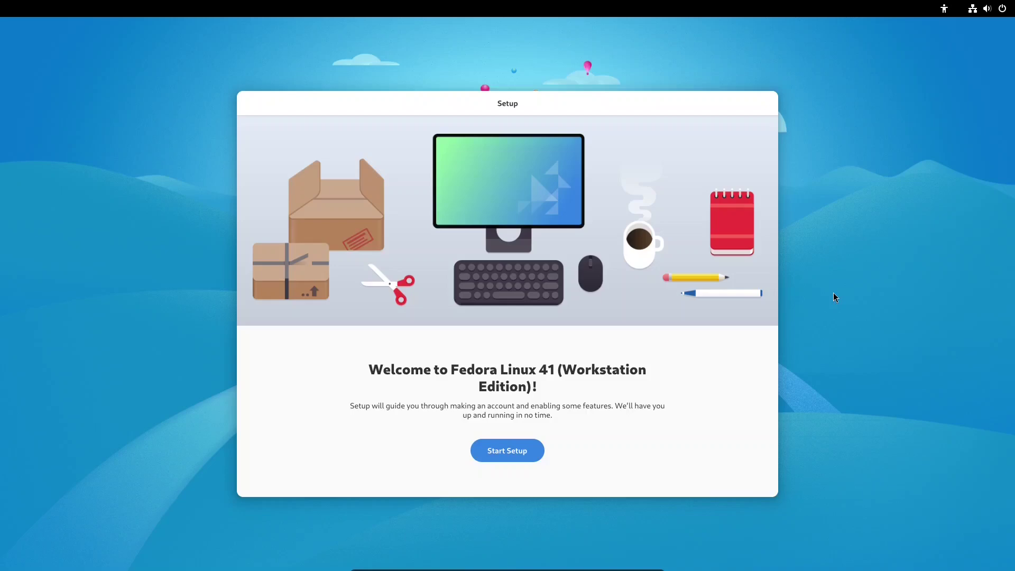
# - Start setup, turn off Location Services and enable third-party repositories
pyautogui.click(527, 451)
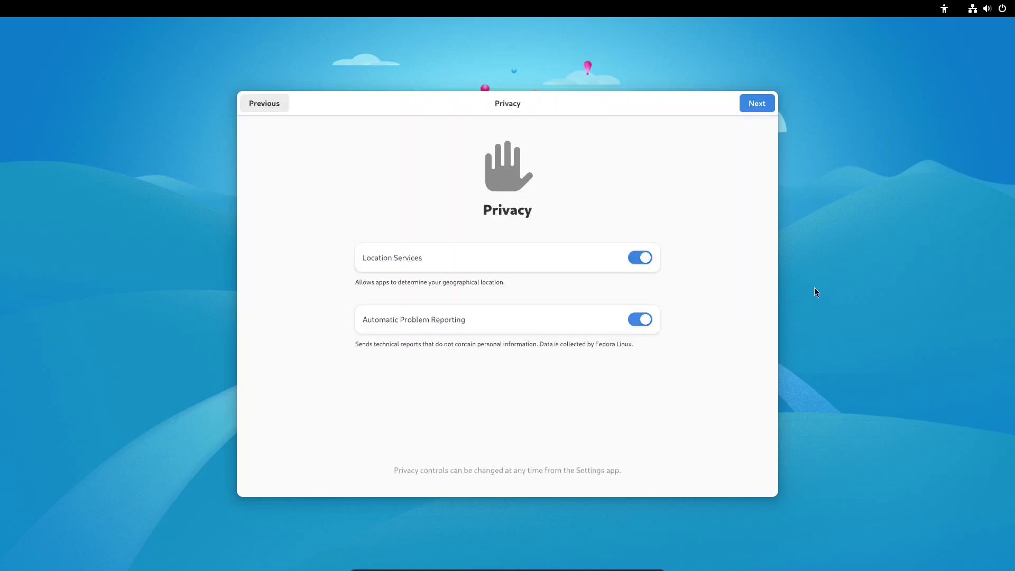
pyautogui.click(634, 258)
pyautogui.click(756, 104)
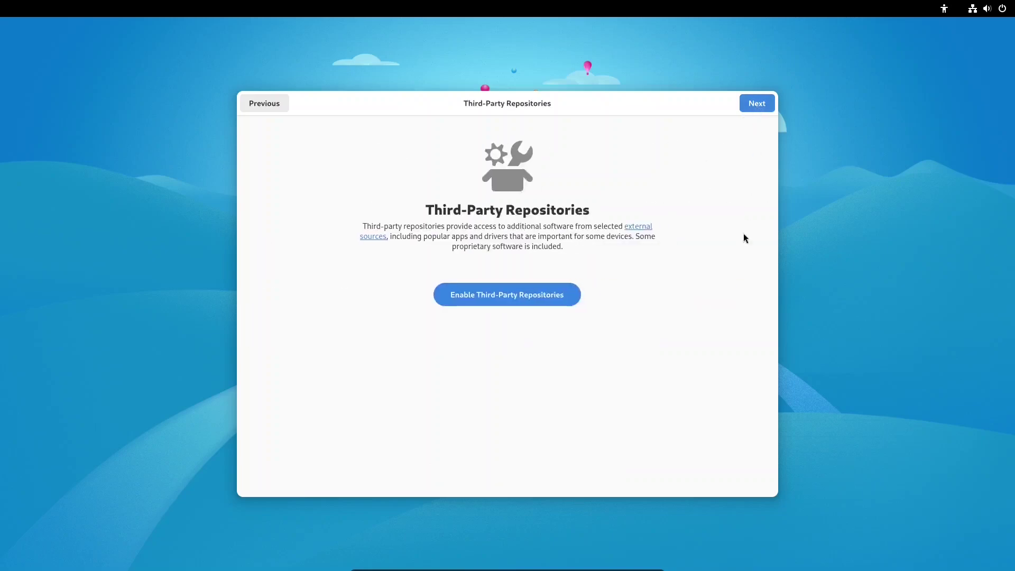
pyautogui.click(536, 290)
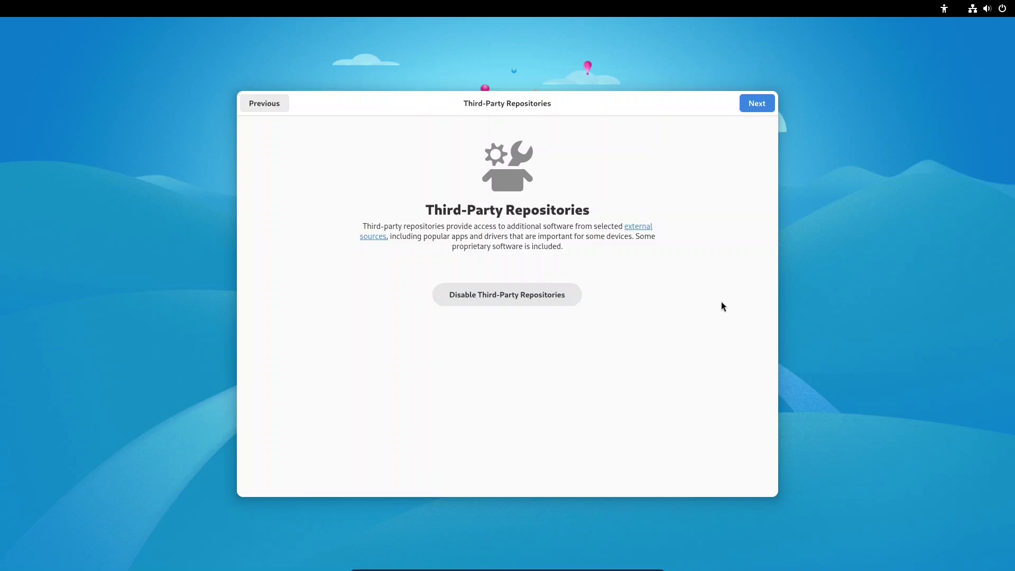
pyautogui.click(758, 102)
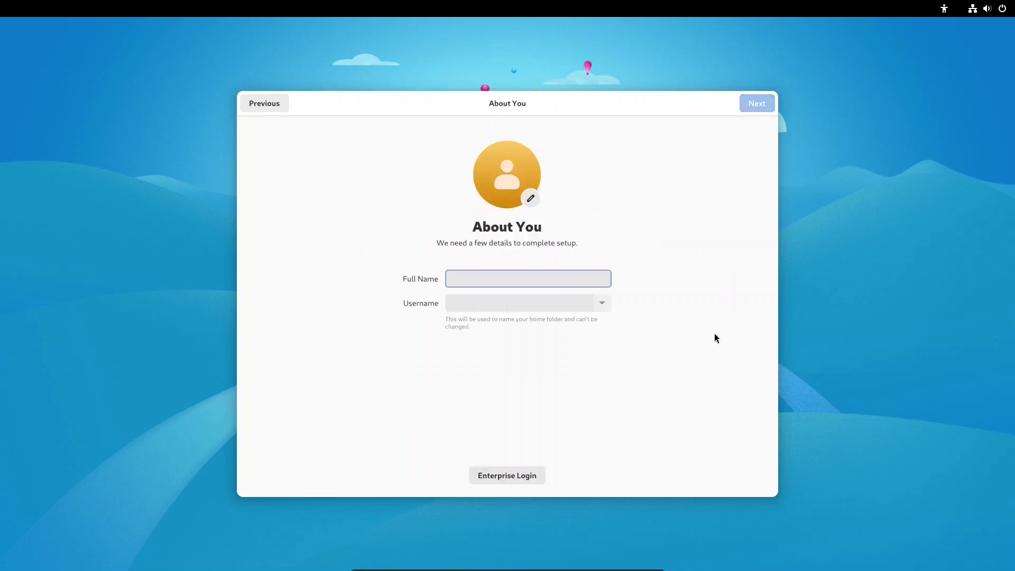
# - Enter the user's name and a confirmed password to finish the setup pages
pyautogui.write('btm')
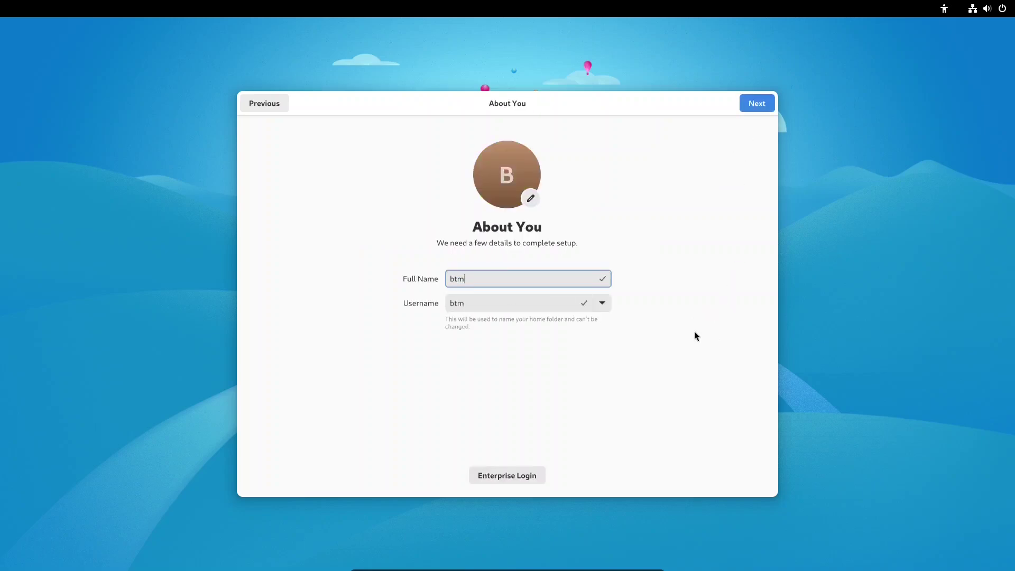
pyautogui.click(758, 105)
pyautogui.write('test')
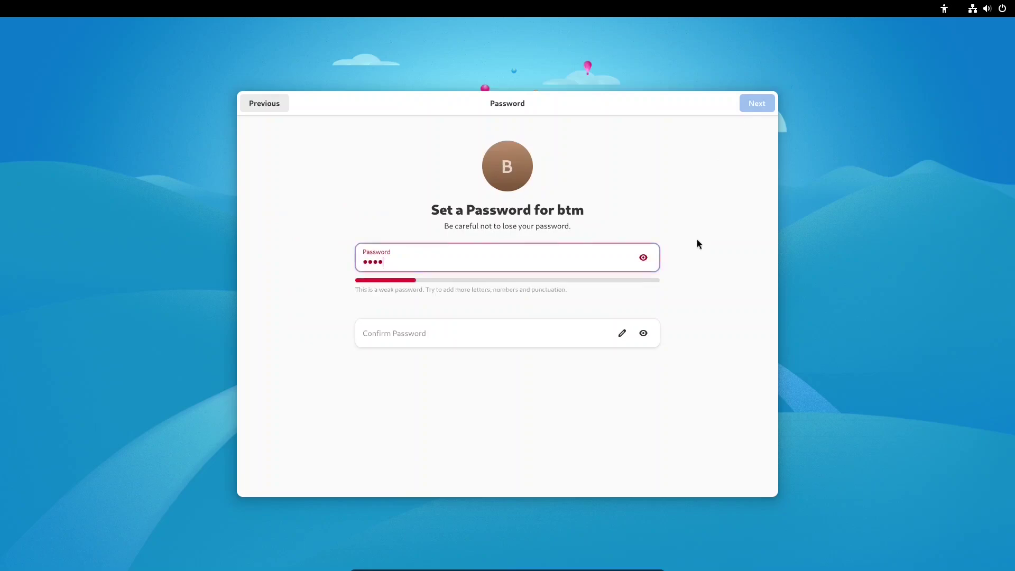
pyautogui.click(400, 337)
pyautogui.write('test')
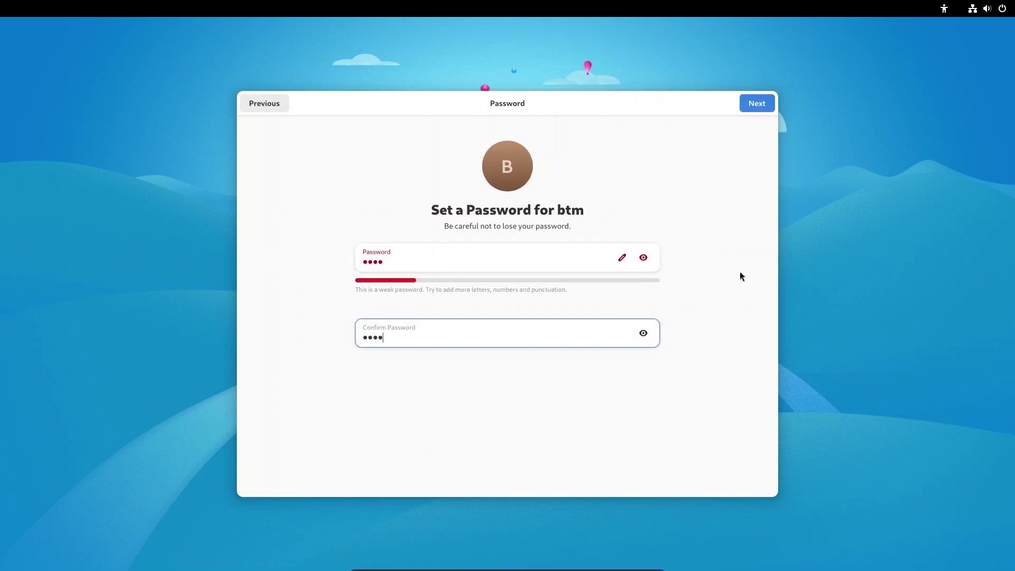
pyautogui.click(765, 105)
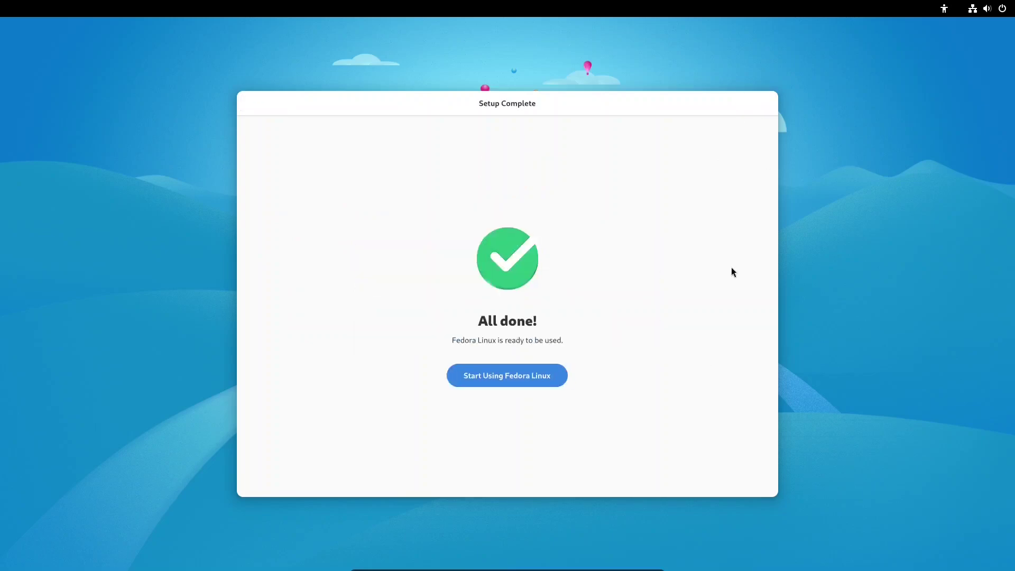
# - Start using Fedora, page through the welcome tour to 'That's It!' and close it
pyautogui.click(516, 374)
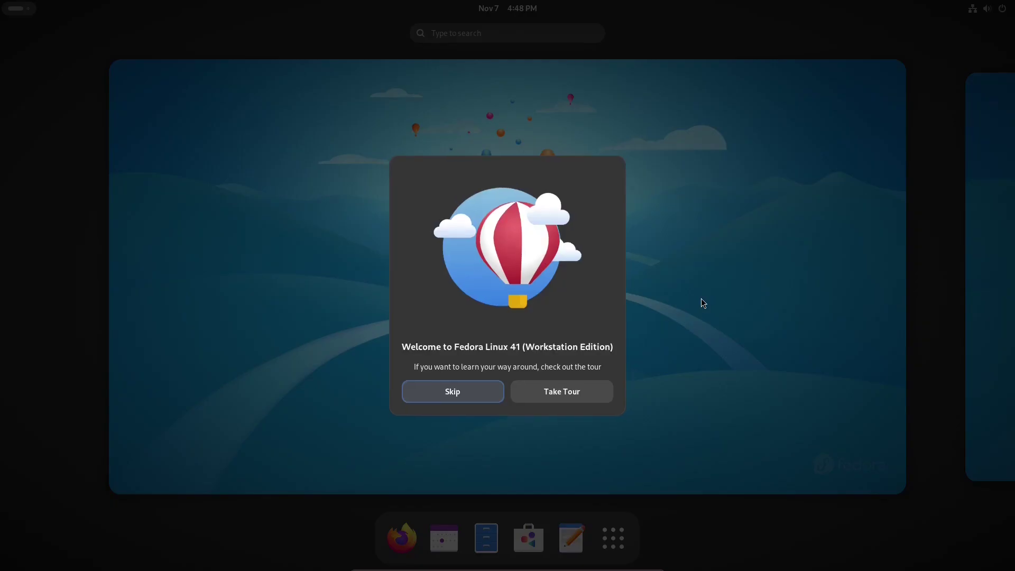
pyautogui.click(586, 390)
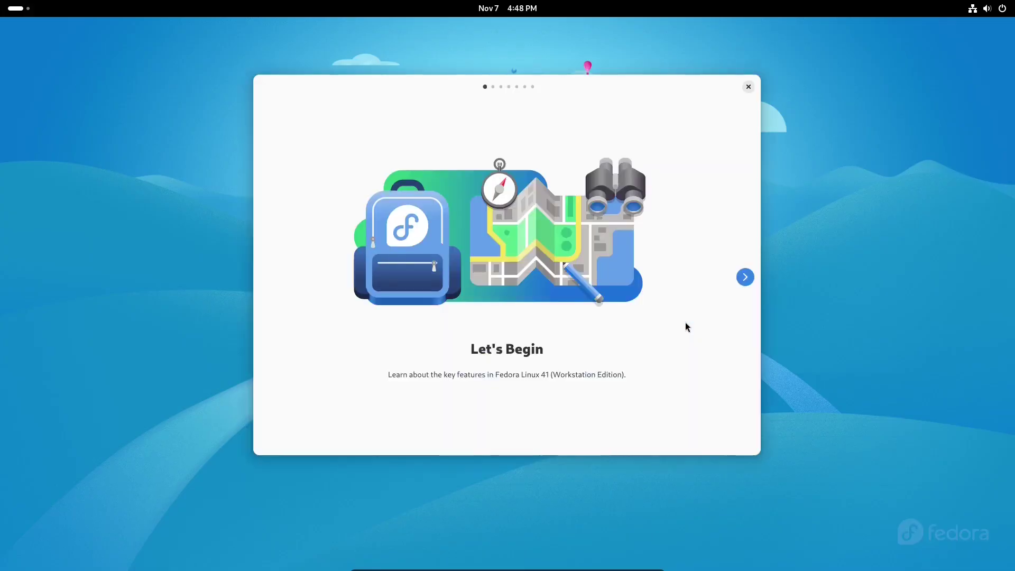
pyautogui.click(743, 278)
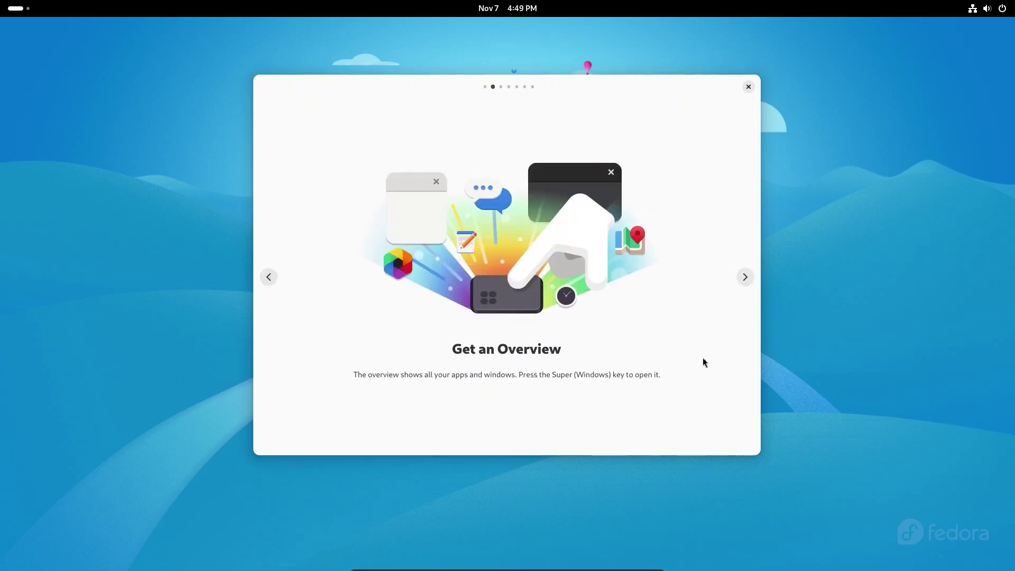
pyautogui.click(746, 279)
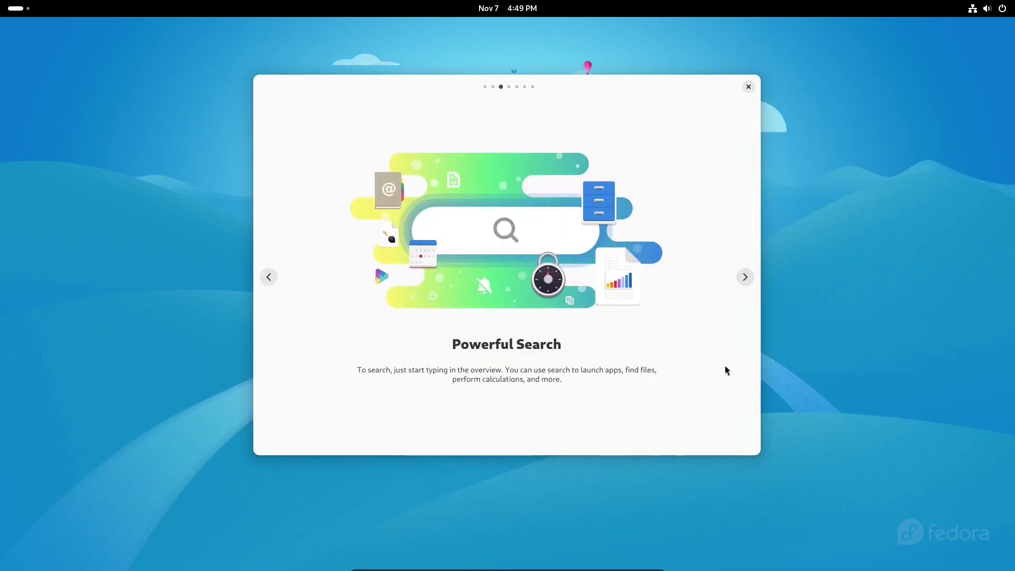
pyautogui.click(746, 276)
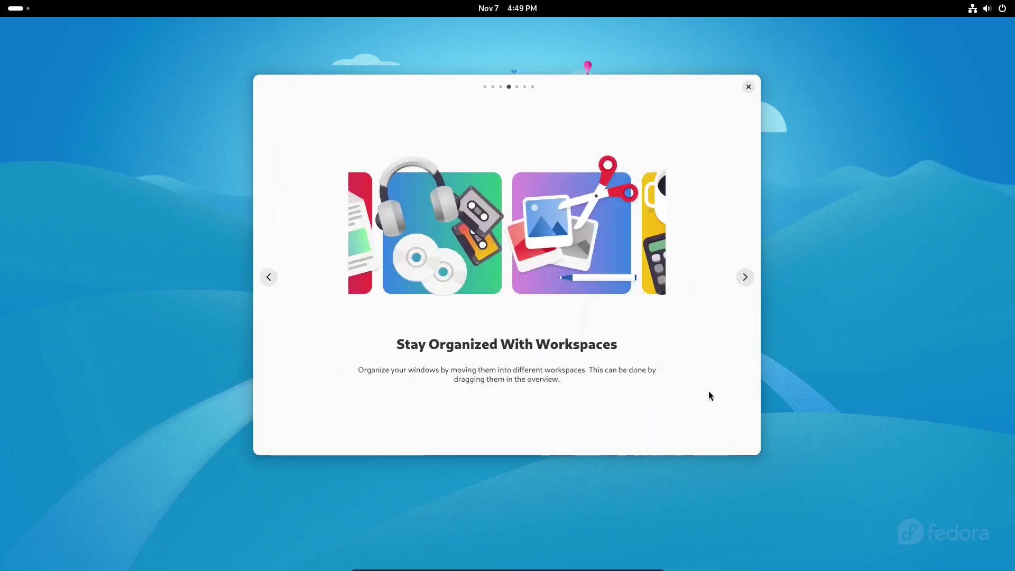
pyautogui.click(745, 276)
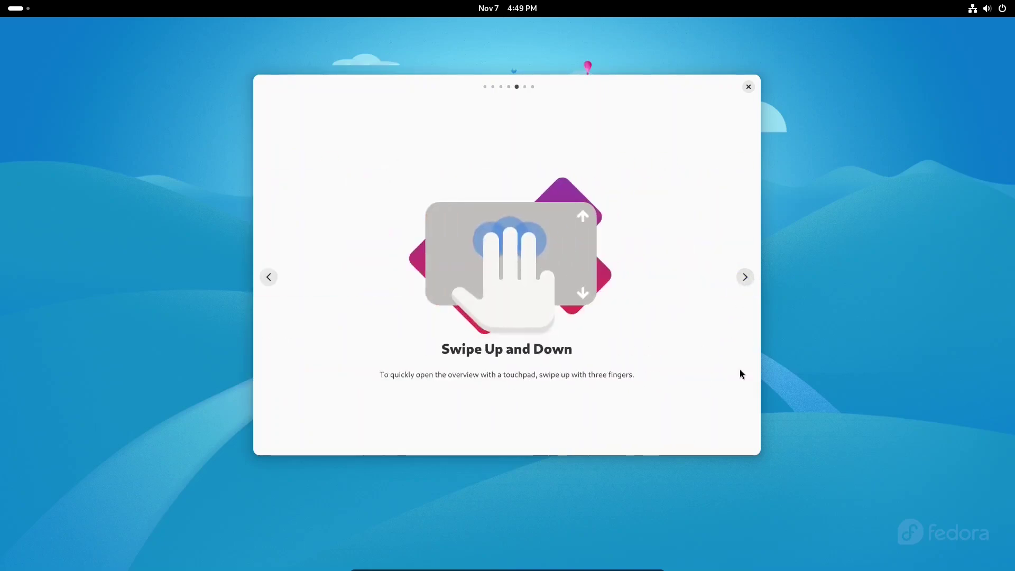
pyautogui.click(746, 277)
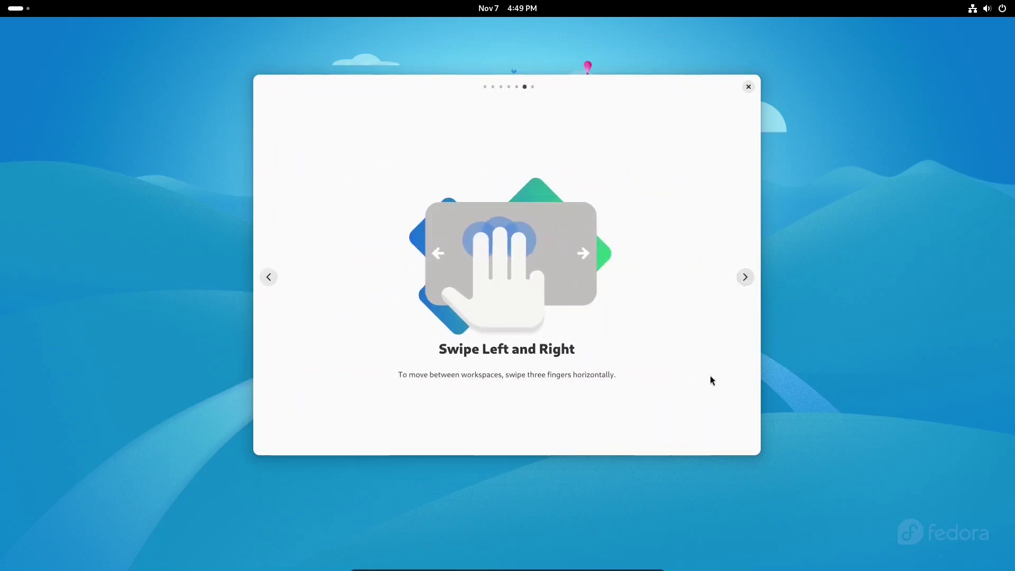
pyautogui.click(745, 278)
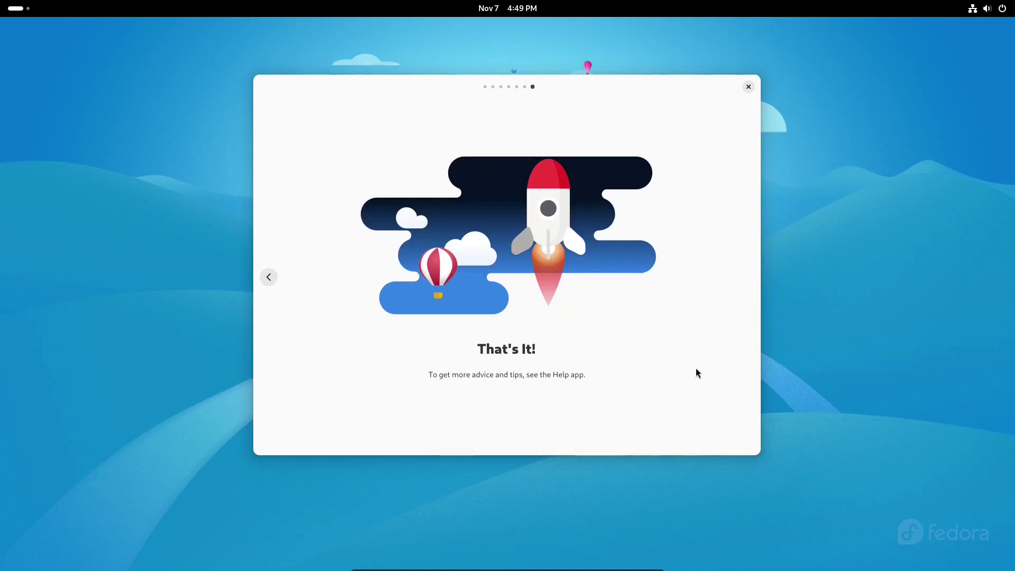
pyautogui.click(749, 87)
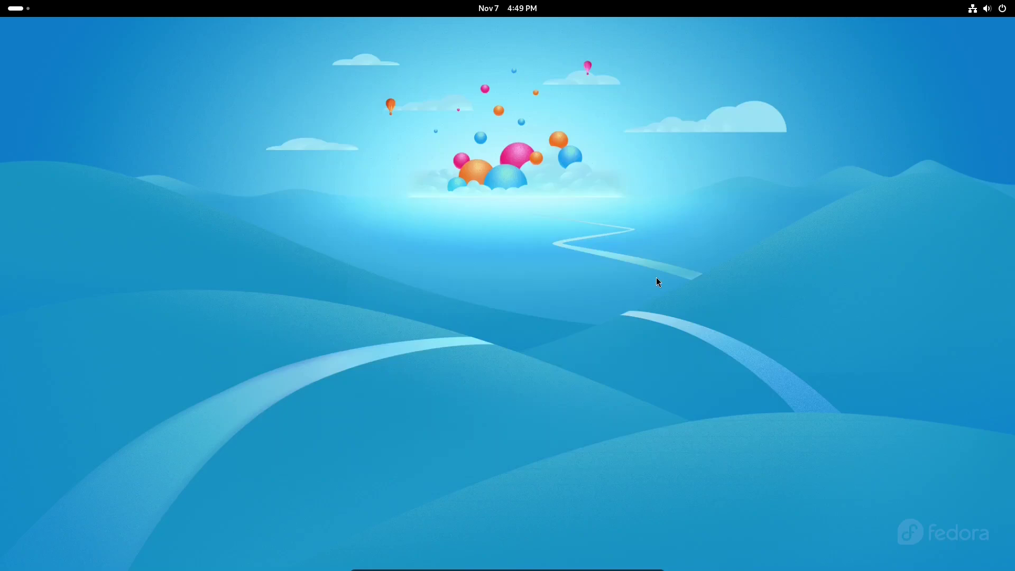
# - Open the Activities overview with Super, then show the installed apps grid
pyautogui.press('super')
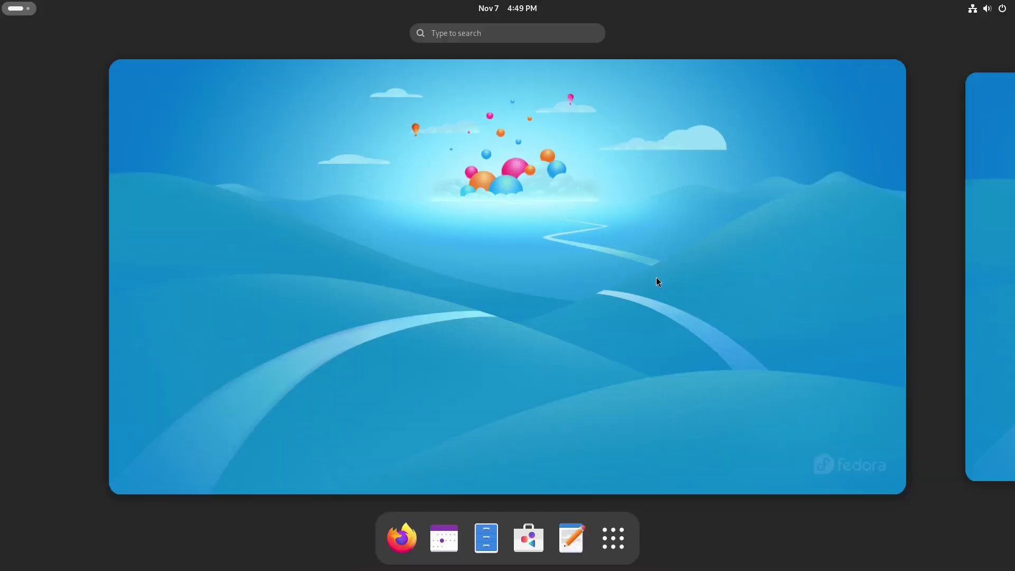
pyautogui.scroll(-1, 630, 331)
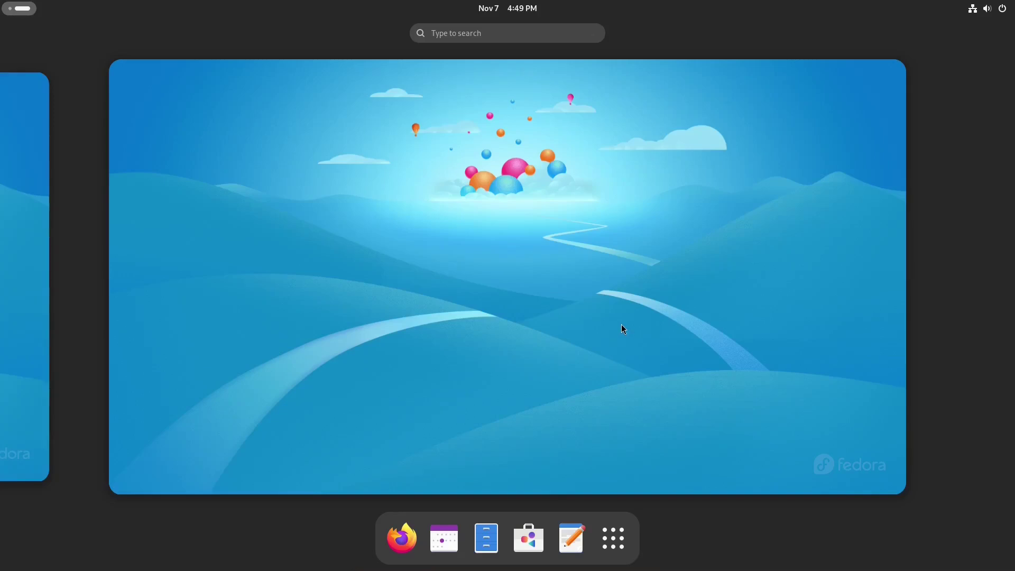
pyautogui.scroll(1, 622, 325)
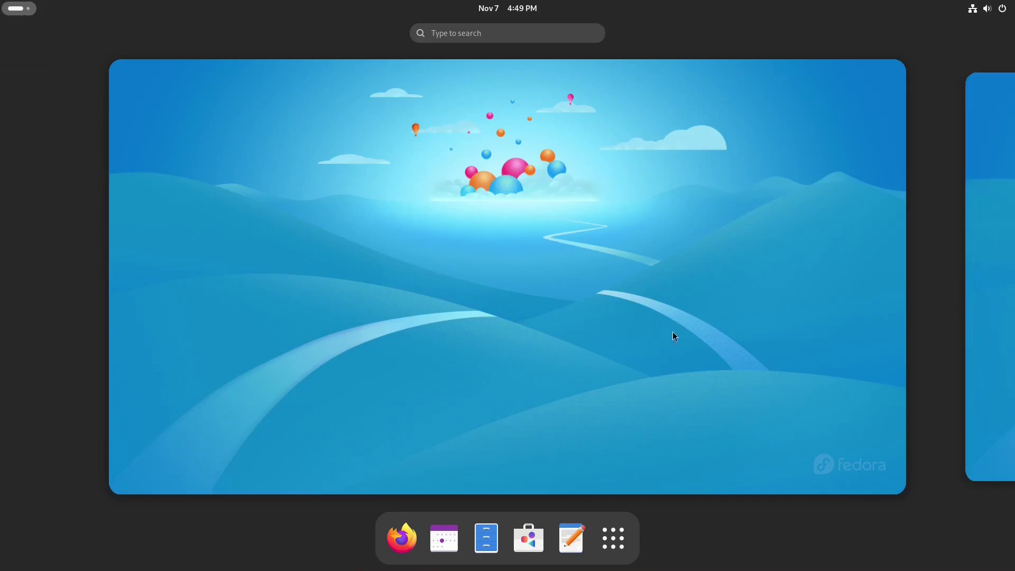
pyautogui.click(611, 530)
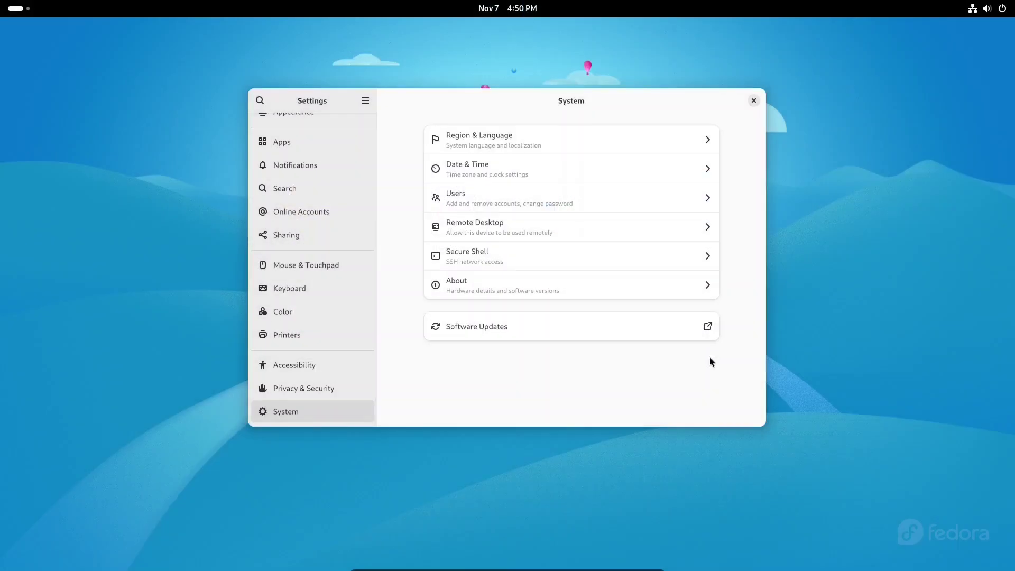
# - Open About and then the System Details row in Settings
pyautogui.click(698, 286)
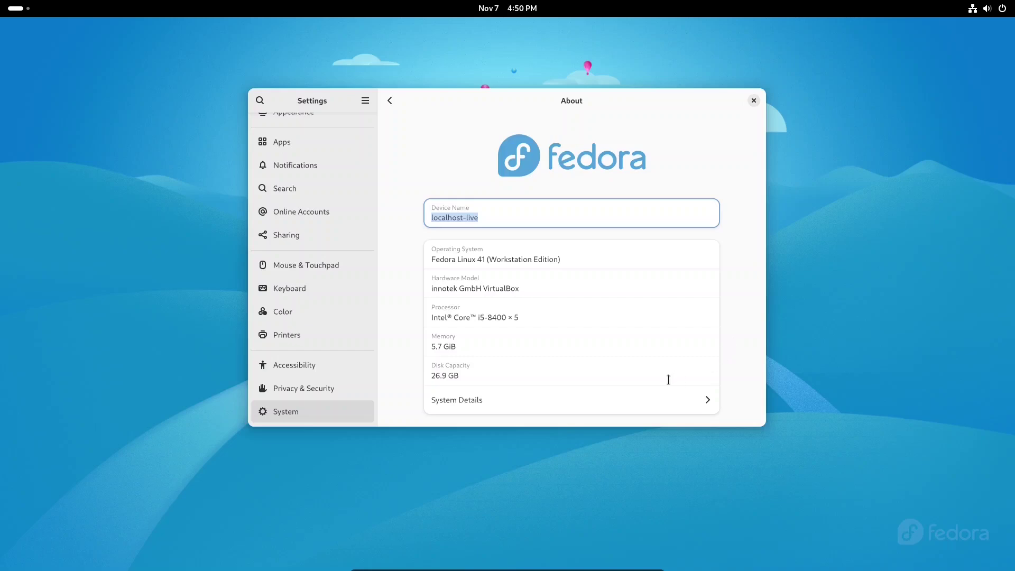
pyautogui.click(650, 408)
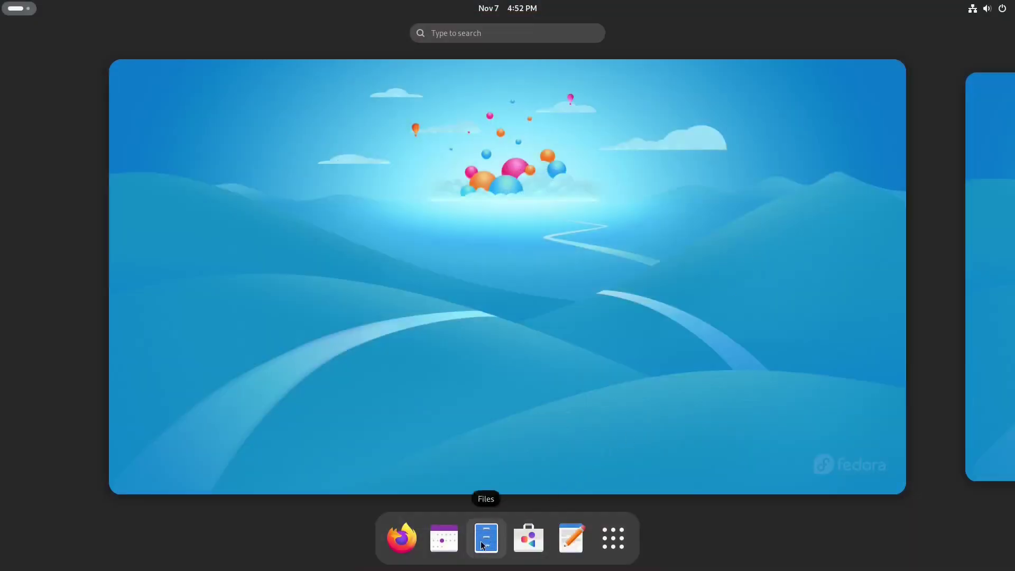
# - Launch Files, centre its window, and check About Files showing version 47.0
pyautogui.click(486, 538)
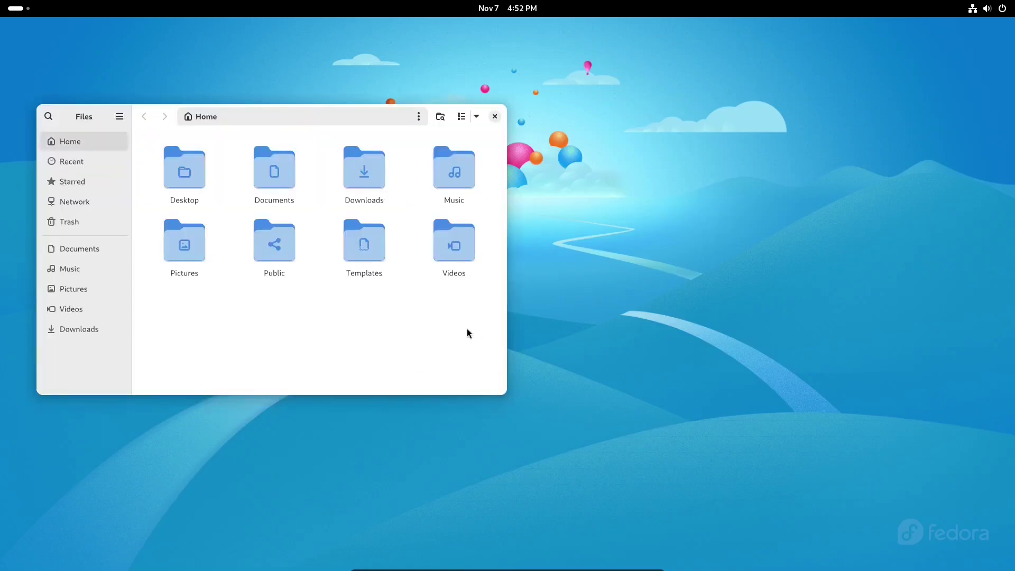
pyautogui.moveTo(453, 338); pyautogui.dragTo(674, 349)
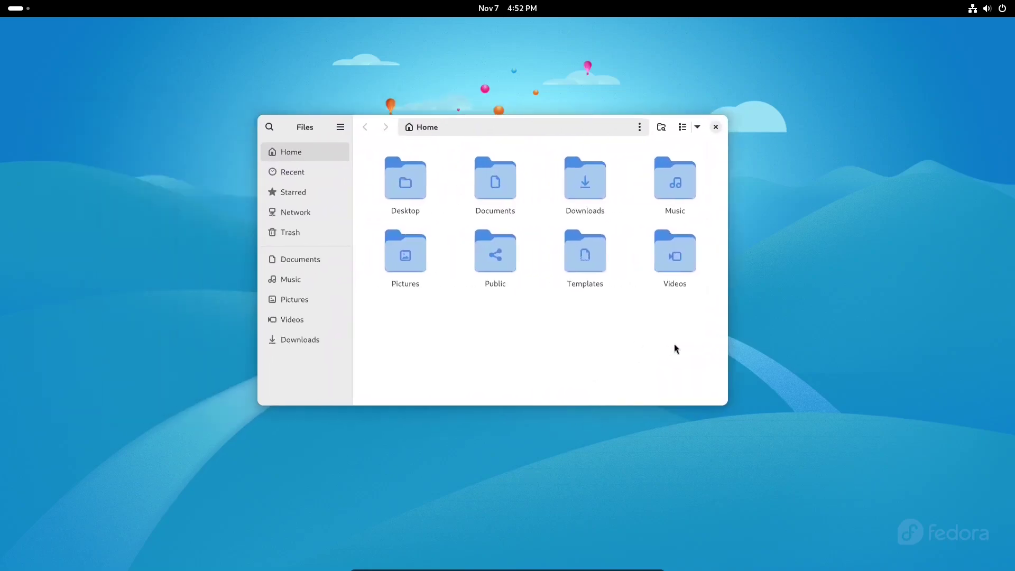
pyautogui.click(341, 127)
pyautogui.click(340, 286)
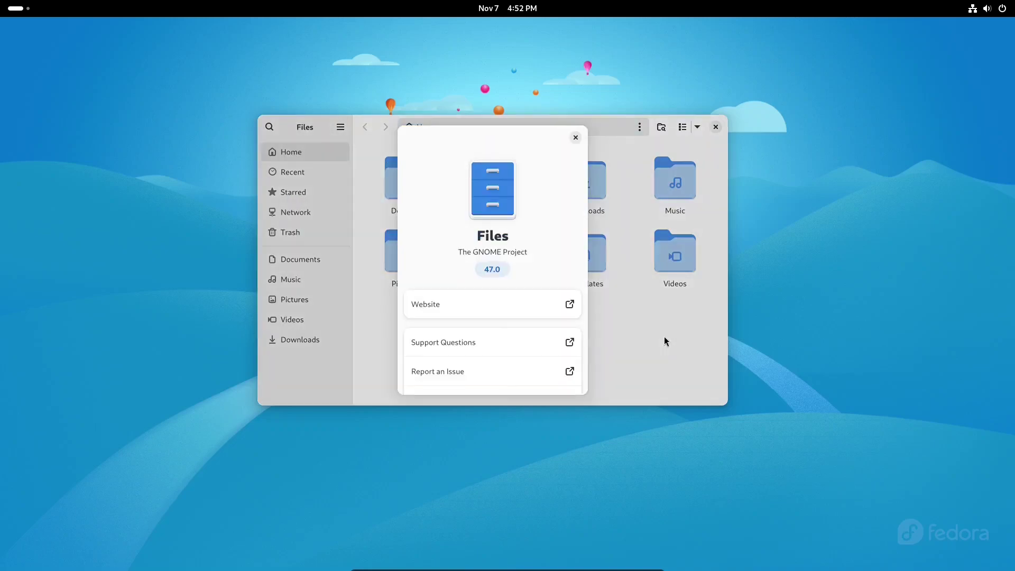
pyautogui.click(576, 138)
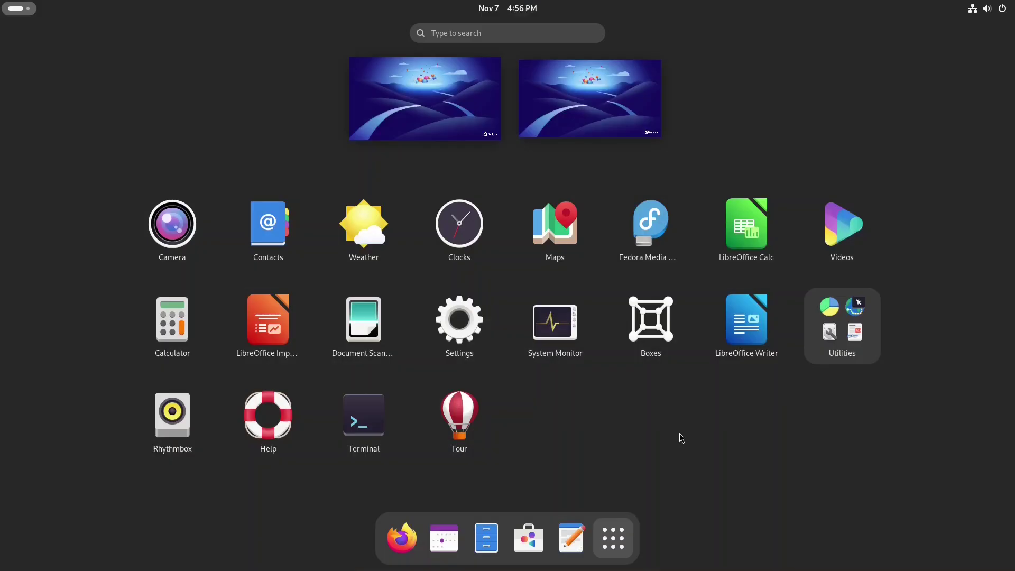
# - Launch System Monitor, centre its window, then return to the app grid
pyautogui.click(543, 323)
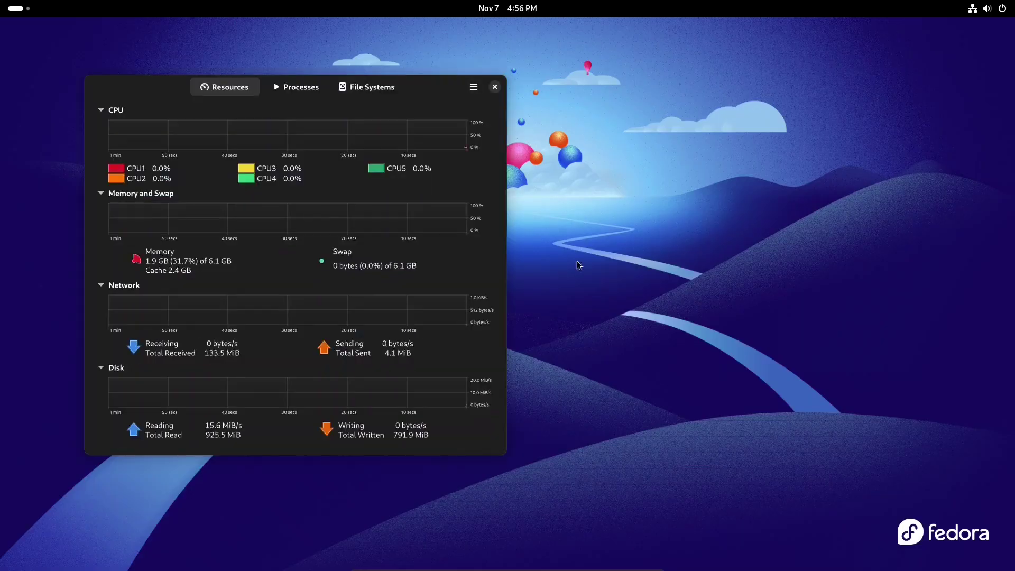
pyautogui.moveTo(414, 89); pyautogui.dragTo(604, 120)
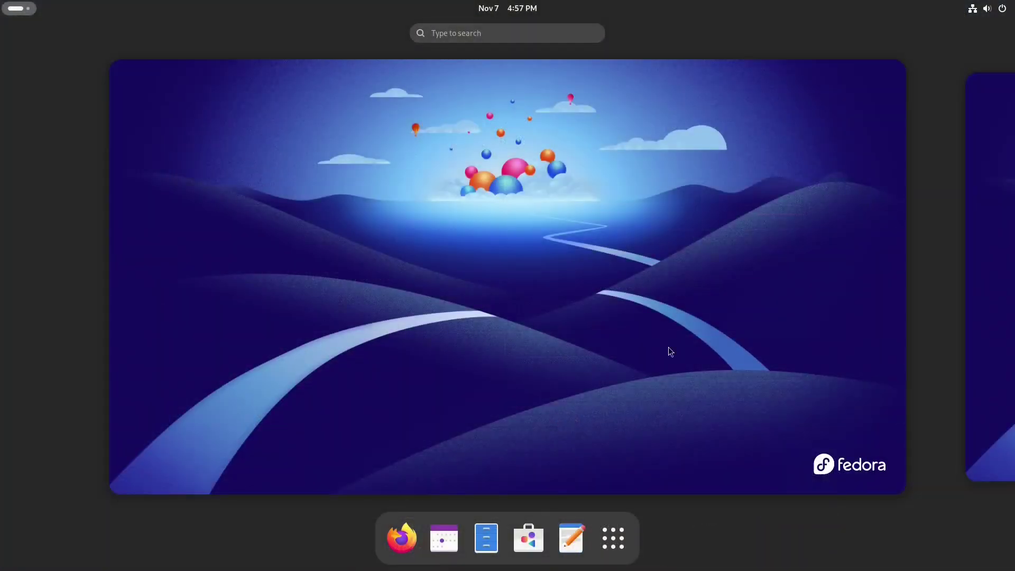
pyautogui.click(613, 538)
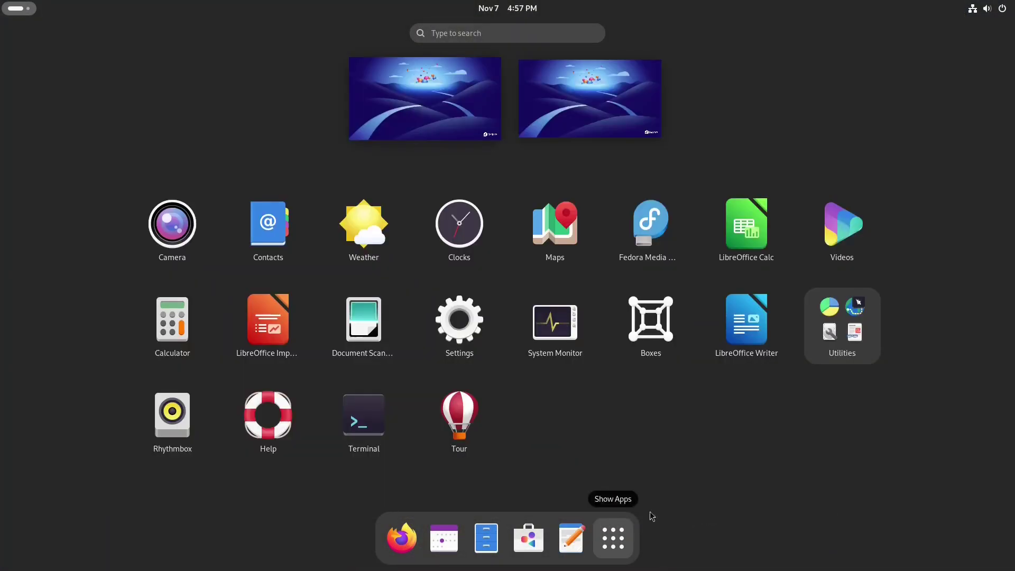
# - Launch Ptyxis Terminal from the app grid and show its About information from the main menu
pyautogui.click(366, 420)
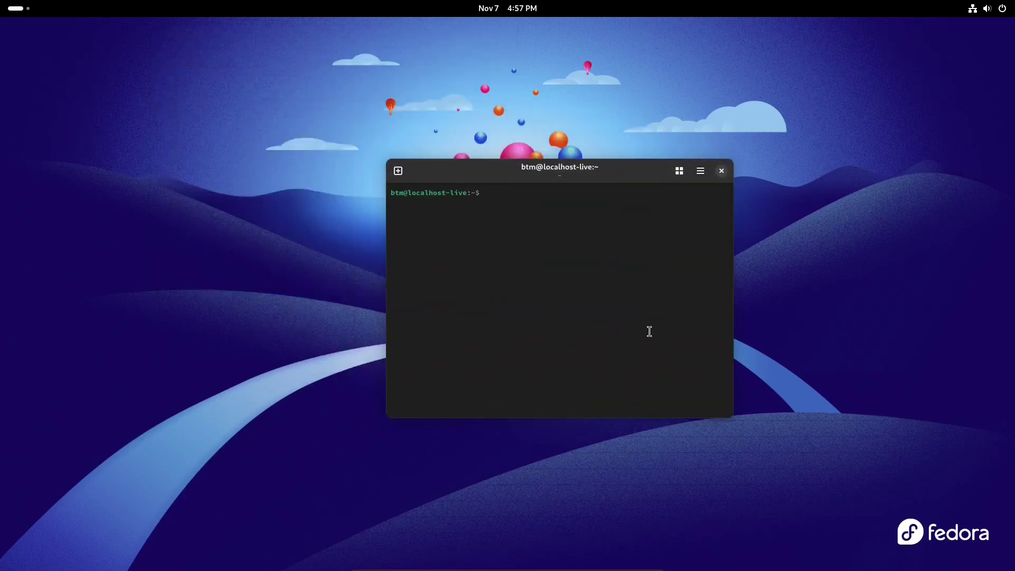
pyautogui.click(701, 171)
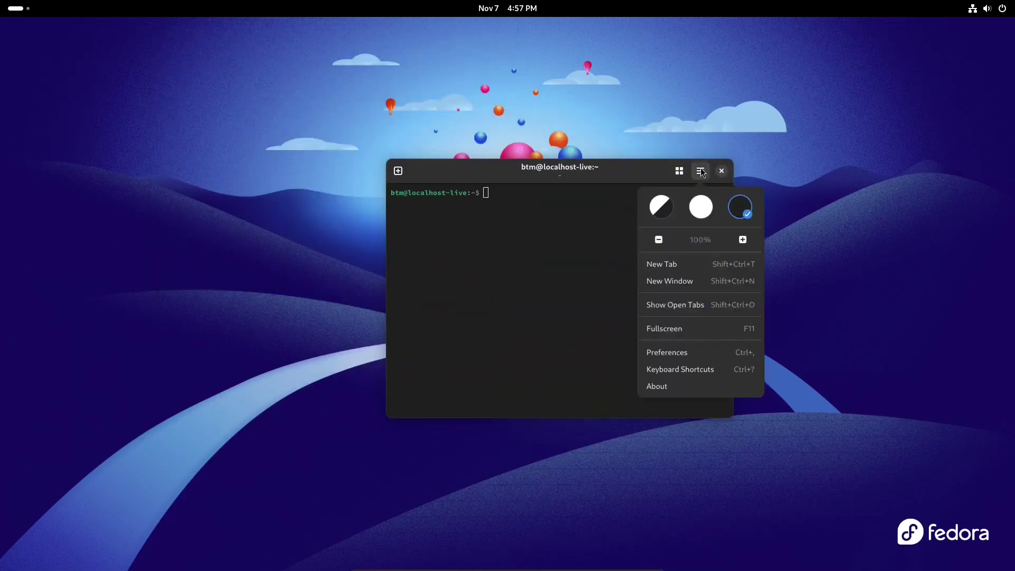
pyautogui.click(666, 389)
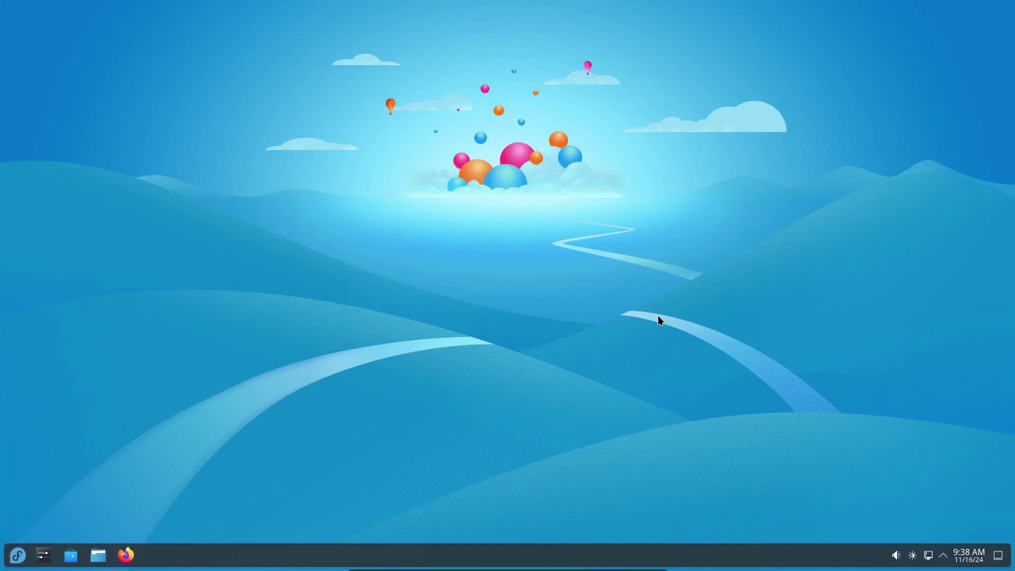
# - Start Firefox from the KDE launcher and skip the browser-import and device-sync welcome steps
pyautogui.click(15, 560)
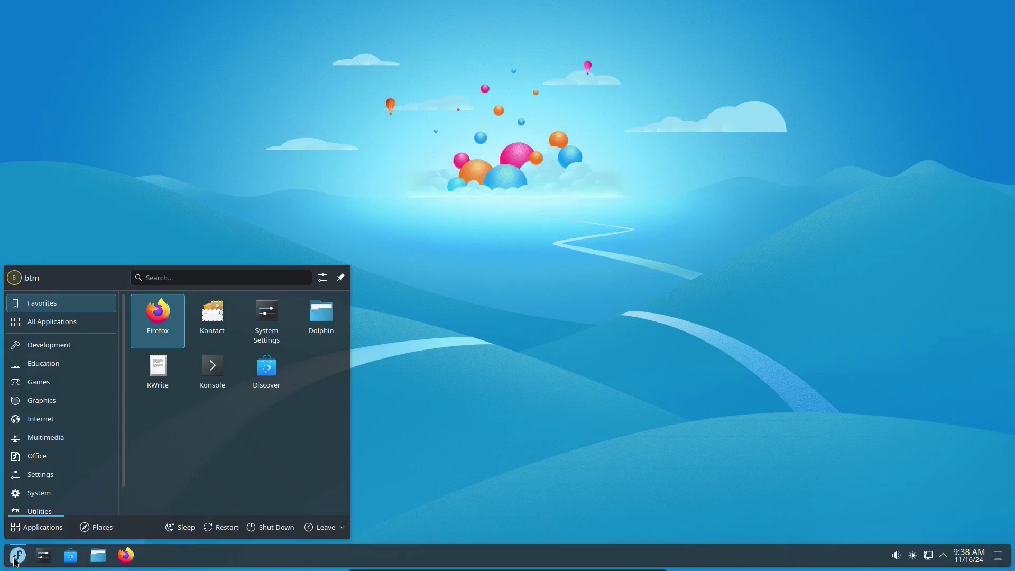
pyautogui.click(161, 324)
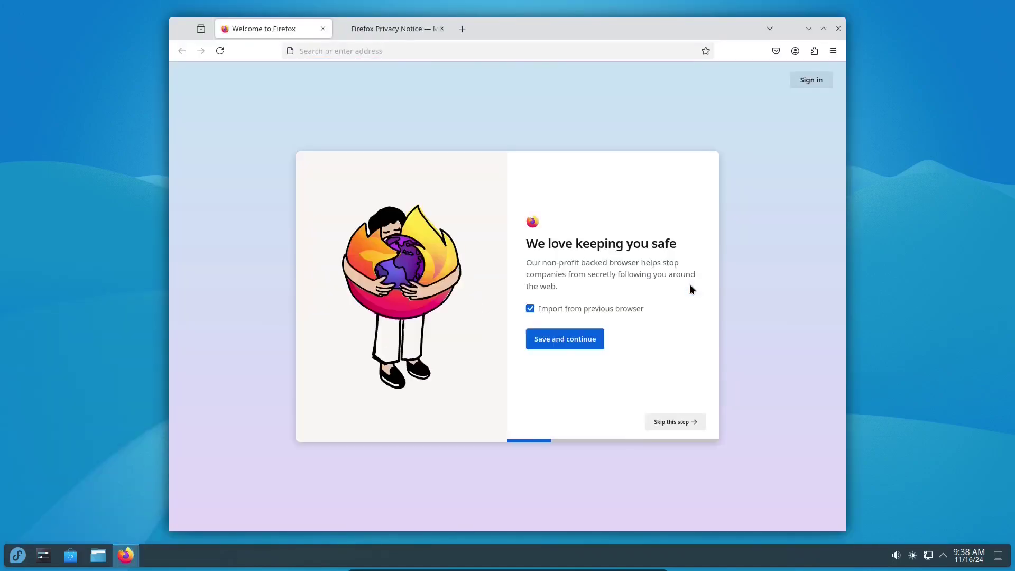
pyautogui.click(680, 429)
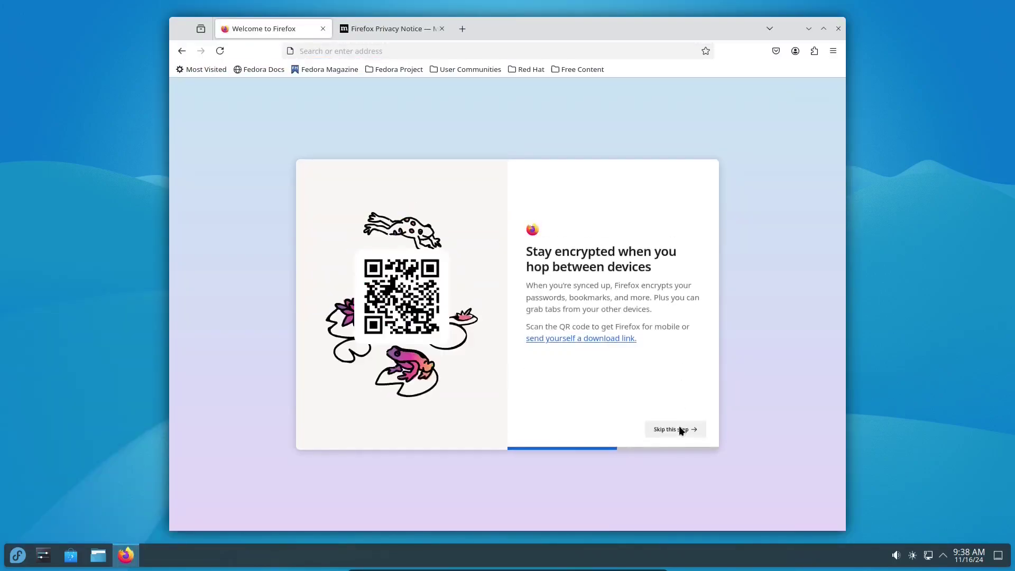
pyautogui.click(682, 430)
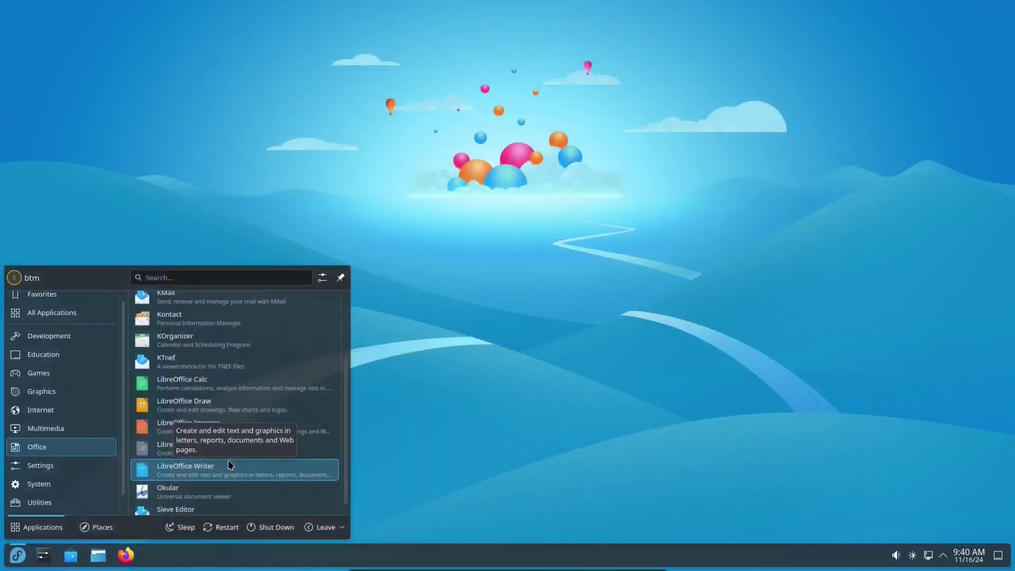
# - Open LibreOffice Writer, dismiss the version infobar, and show Help > About LibreOffice (version 24.8.3.2)
pyautogui.click(225, 471)
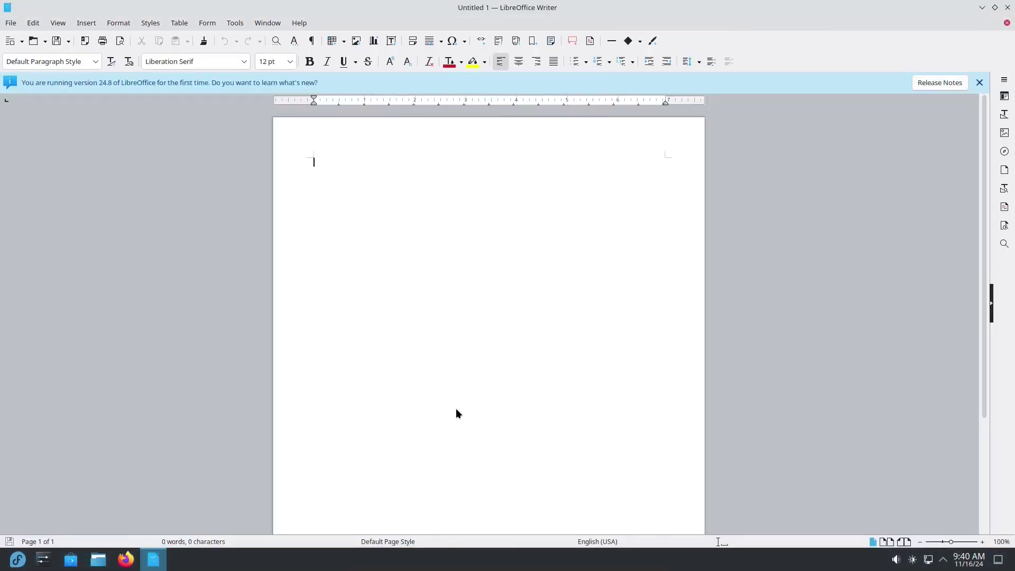
pyautogui.click(980, 82)
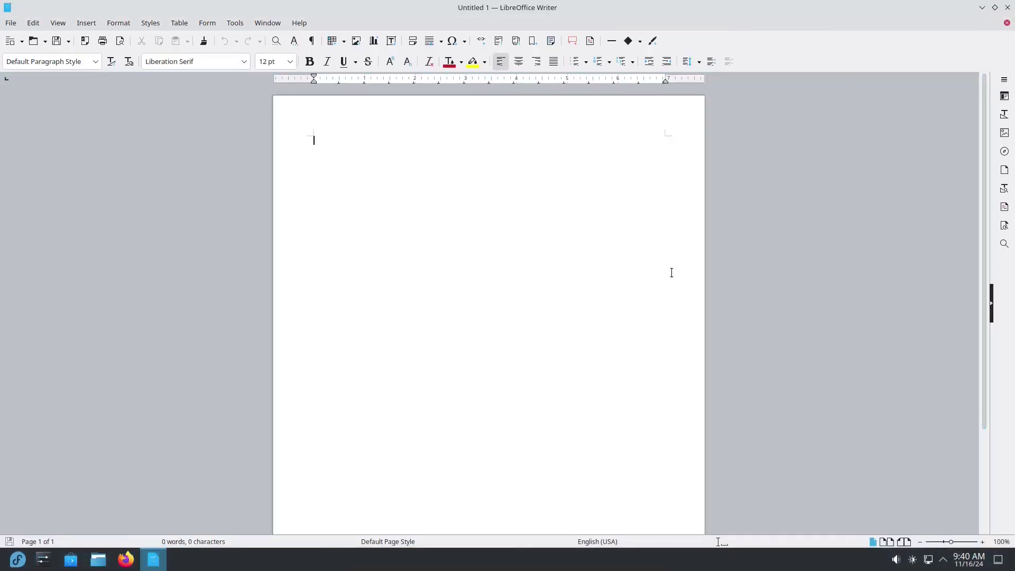
pyautogui.click(300, 23)
pyautogui.click(322, 204)
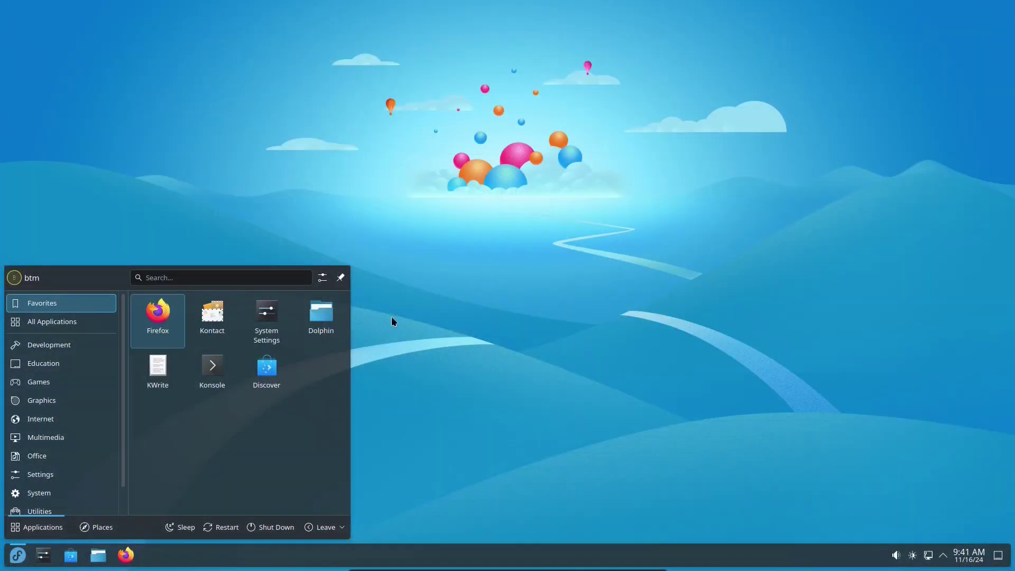
# - Launch KDE Discover, view the Chromium Web Browser page, and return to Home
pyautogui.click(267, 368)
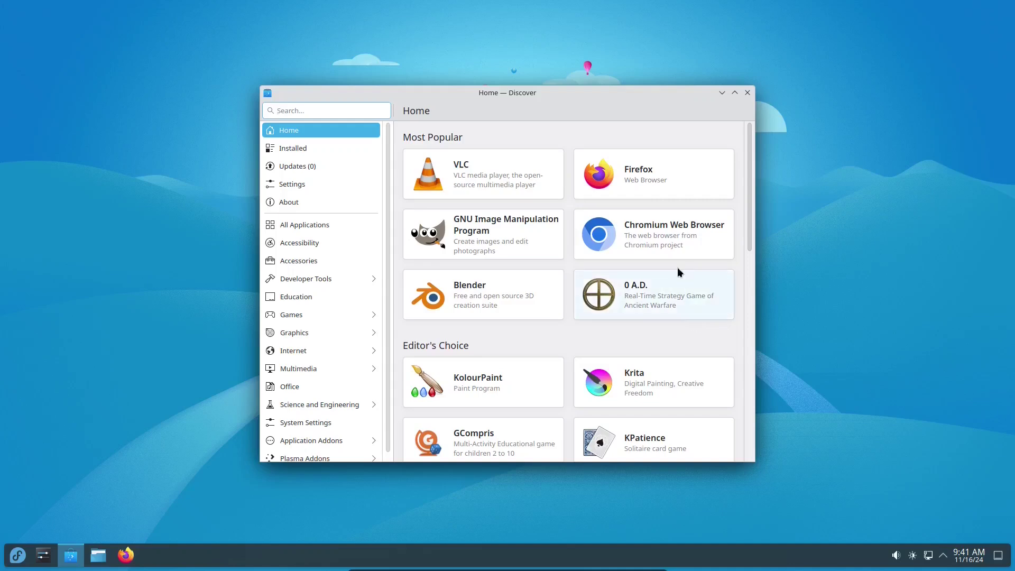
pyautogui.click(658, 256)
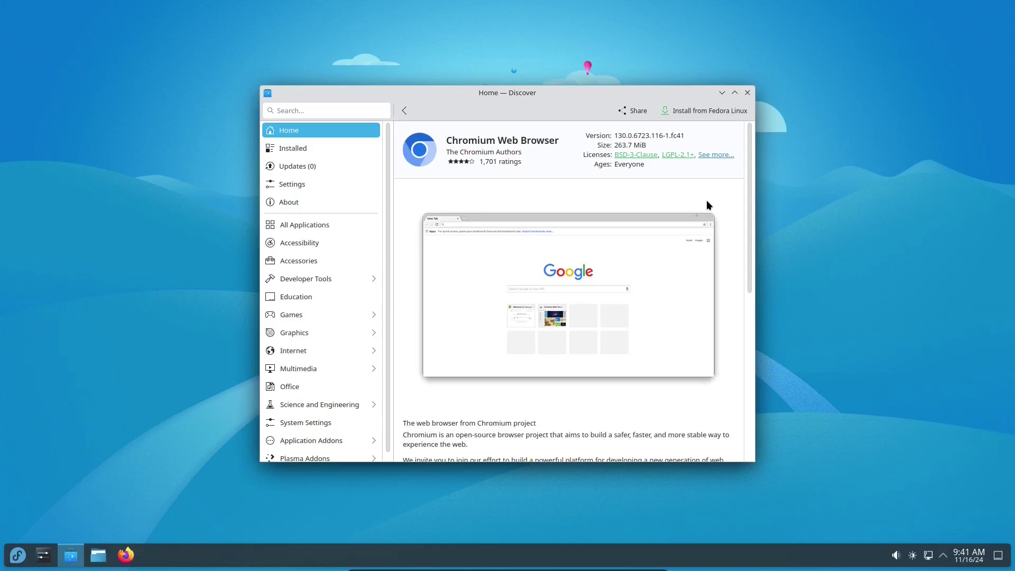
pyautogui.hotkey('alt', 'Left')
# - Open the GNU Image Manipulation Program page and check which sources offer it
pyautogui.click(499, 261)
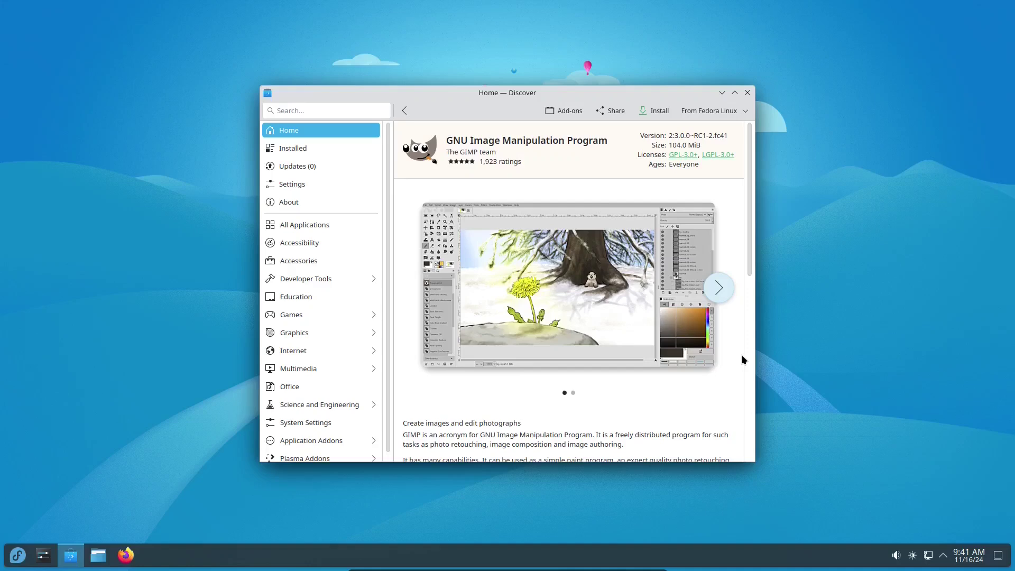
pyautogui.click(747, 107)
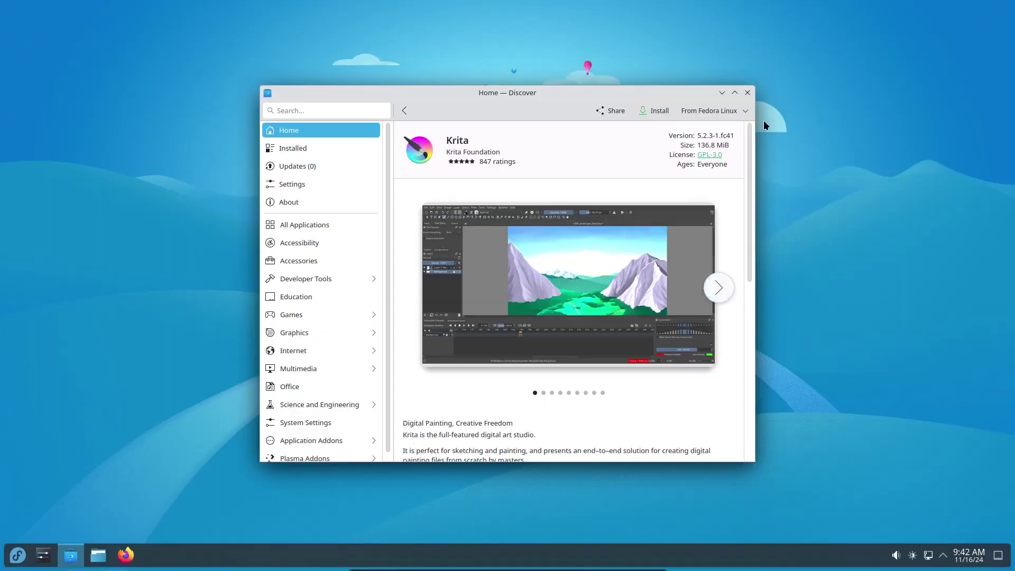
pyautogui.click(747, 110)
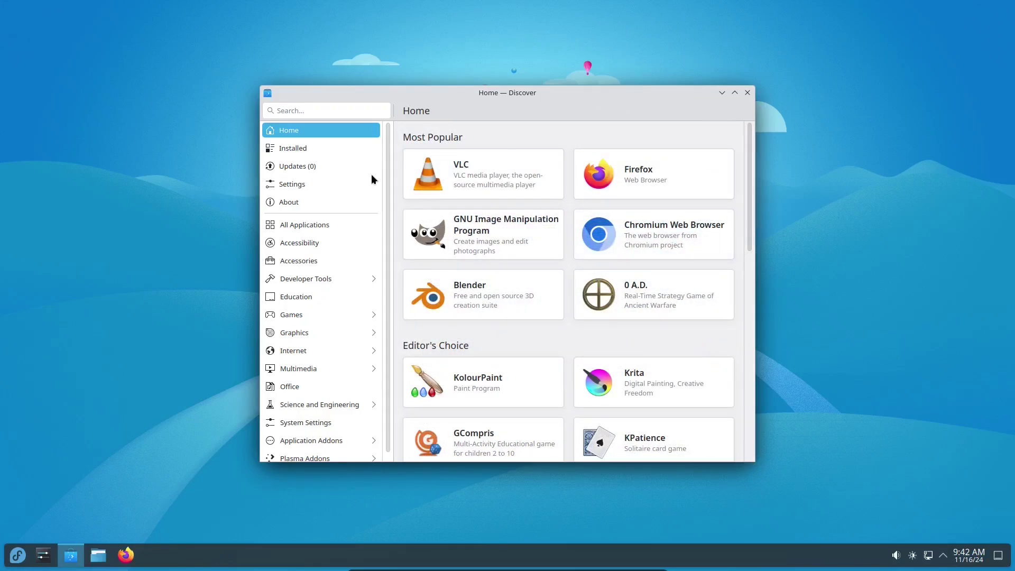
# - Search Discover for 'chrome' and open a result's details page
pyautogui.click(310, 111)
pyautogui.write('chrome')
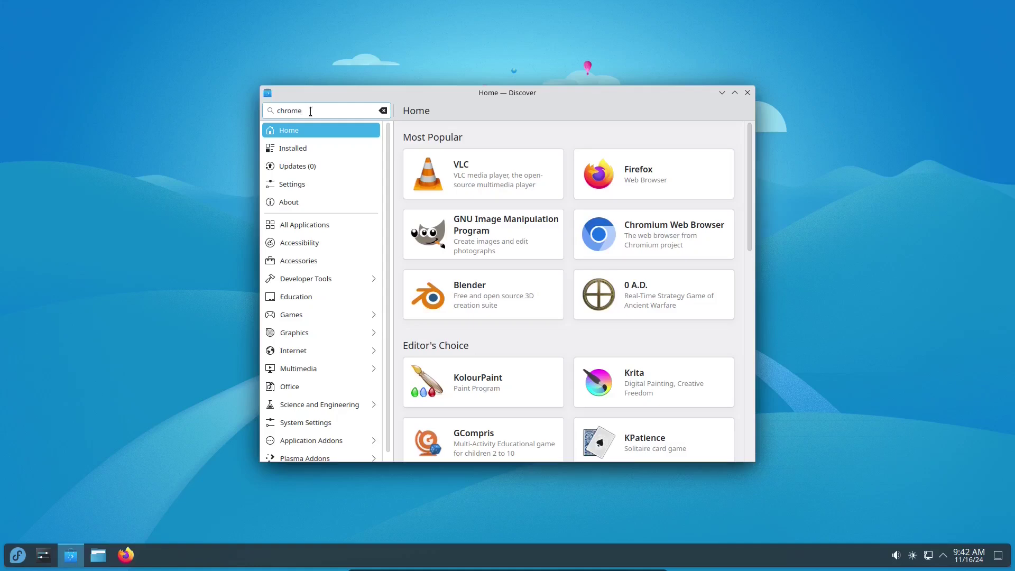
pyautogui.press('Return')
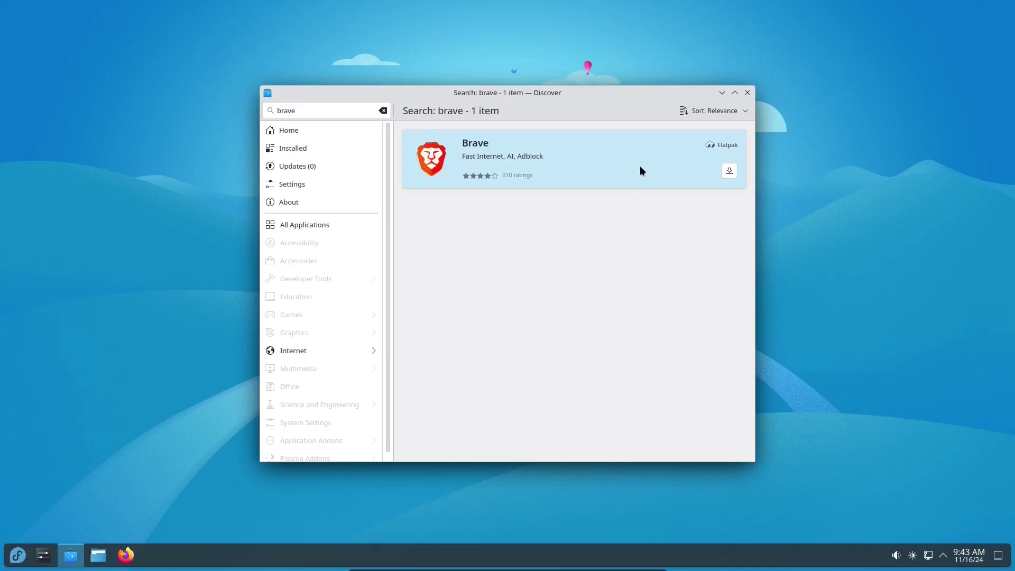
pyautogui.click(644, 179)
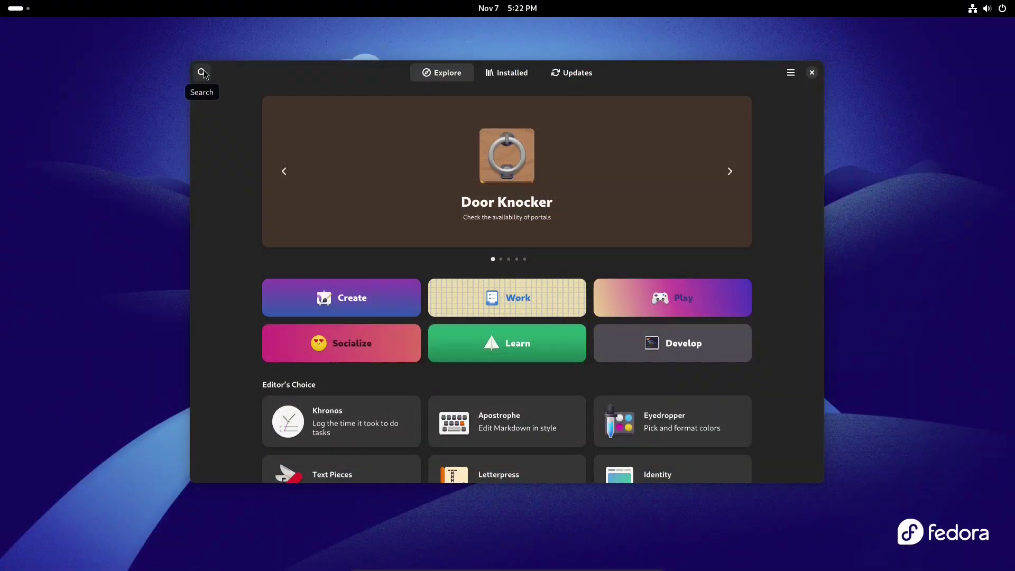
# - Search GNOME Software for VLC and install it from the Fedora Linux source
pyautogui.click(203, 73)
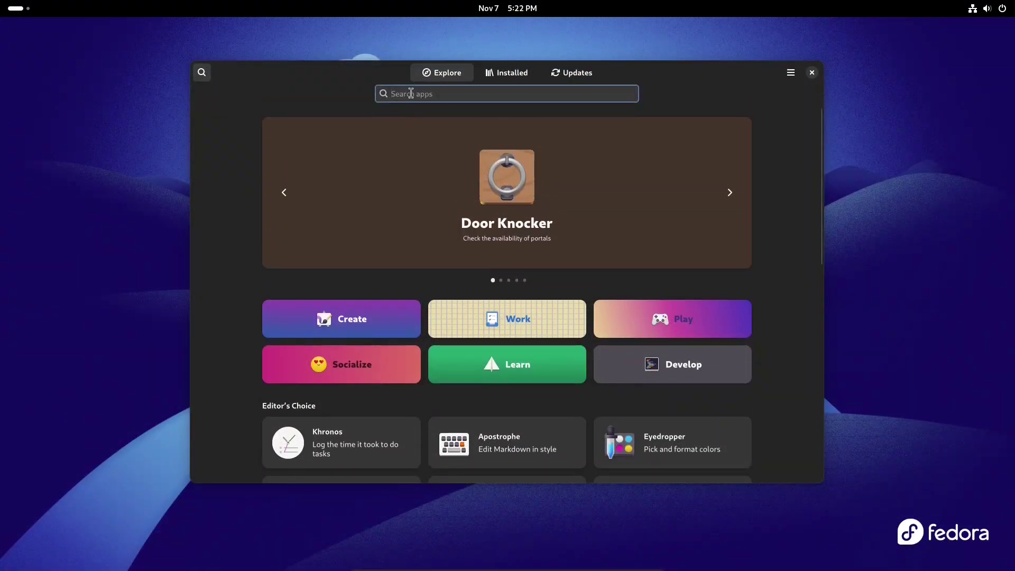
pyautogui.write('VLC')
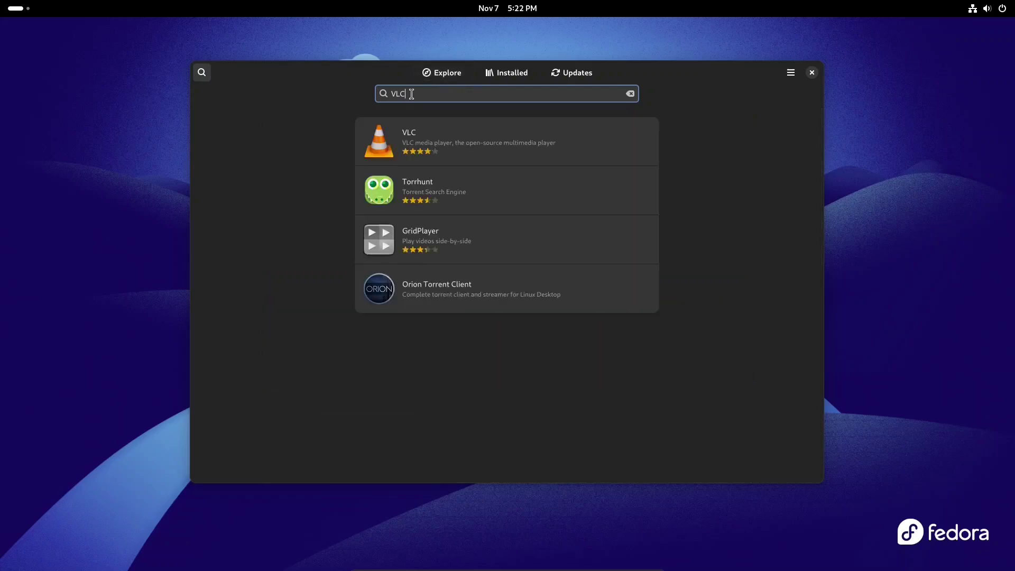
pyautogui.click(531, 144)
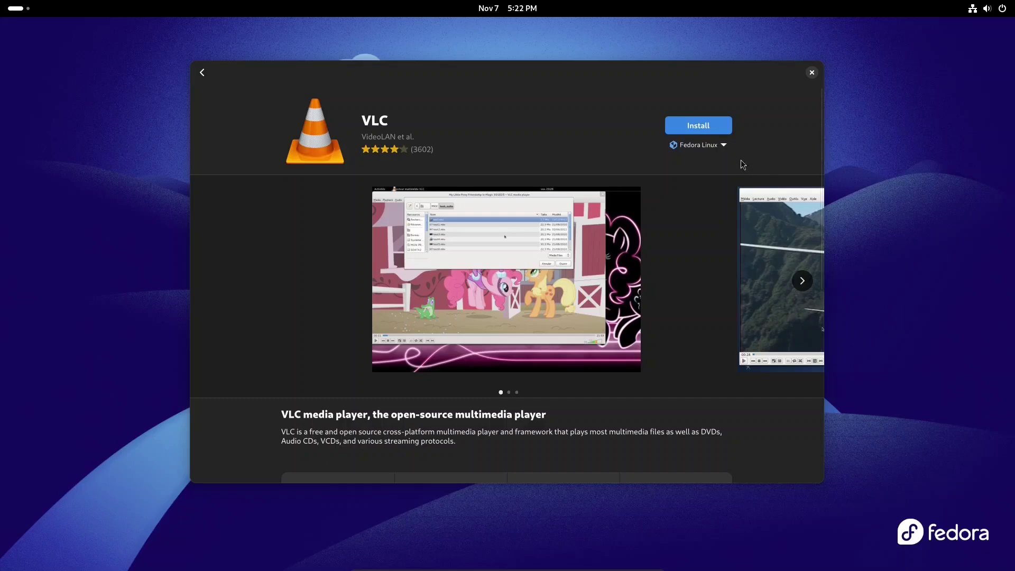
pyautogui.click(724, 145)
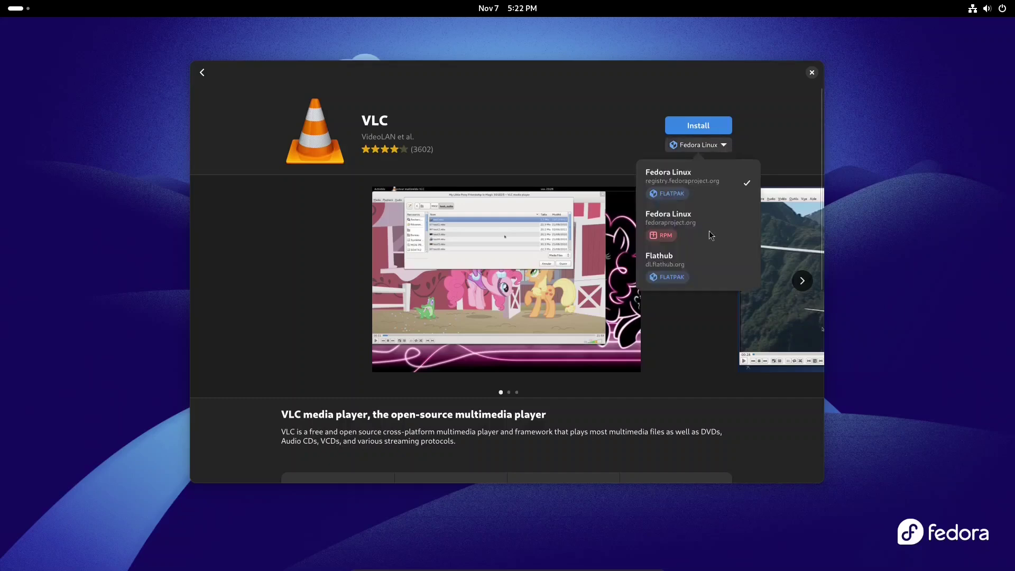
pyautogui.click(709, 347)
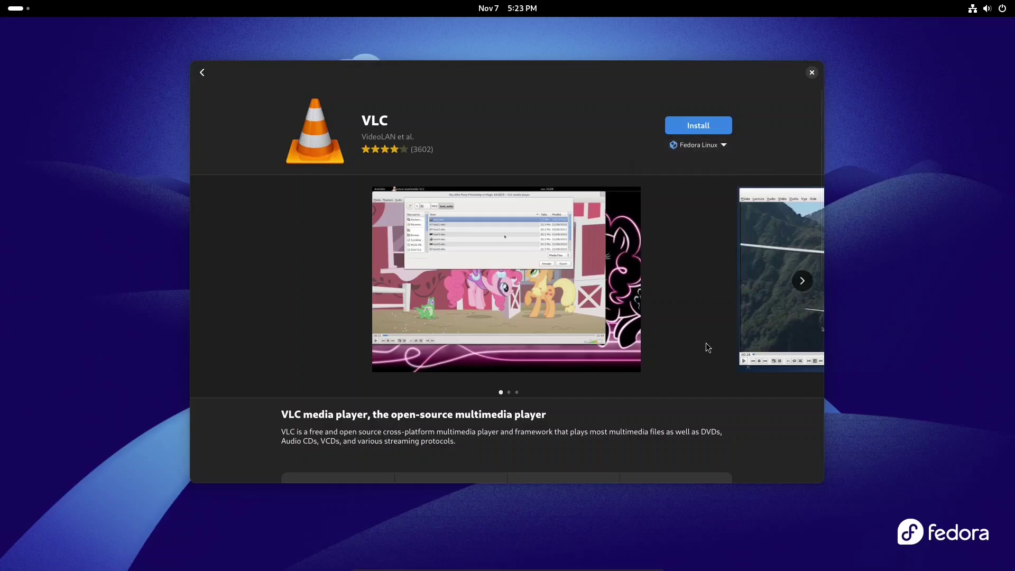
pyautogui.click(681, 127)
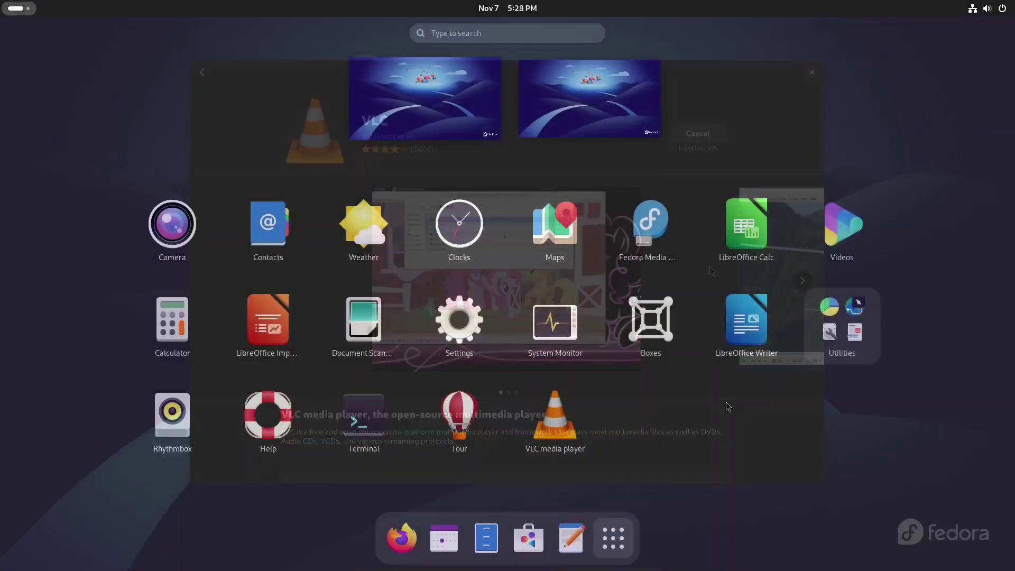
# - Launch VLC media player and accept its Privacy and Network Access Policy
pyautogui.click(555, 418)
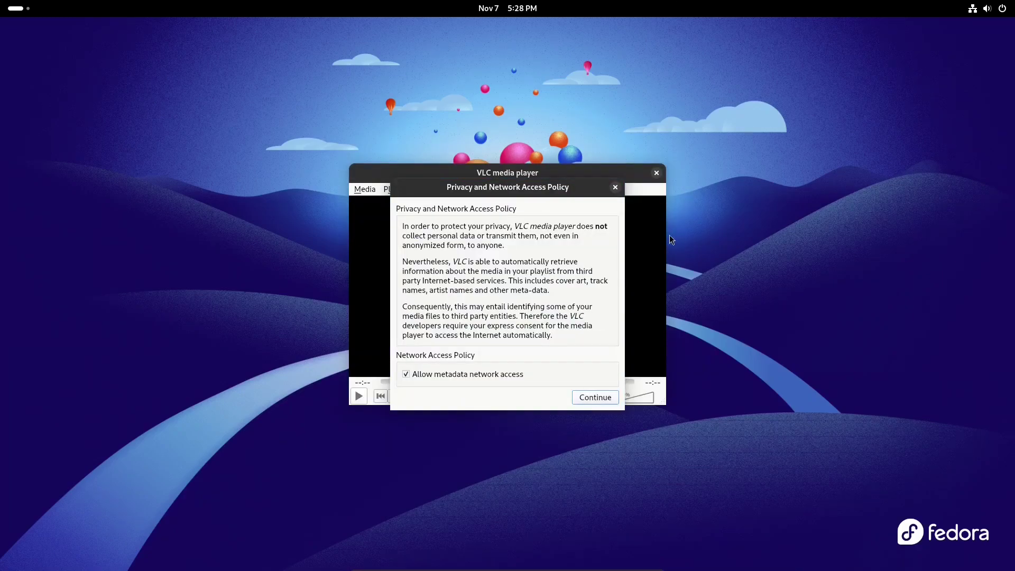
pyautogui.click(597, 398)
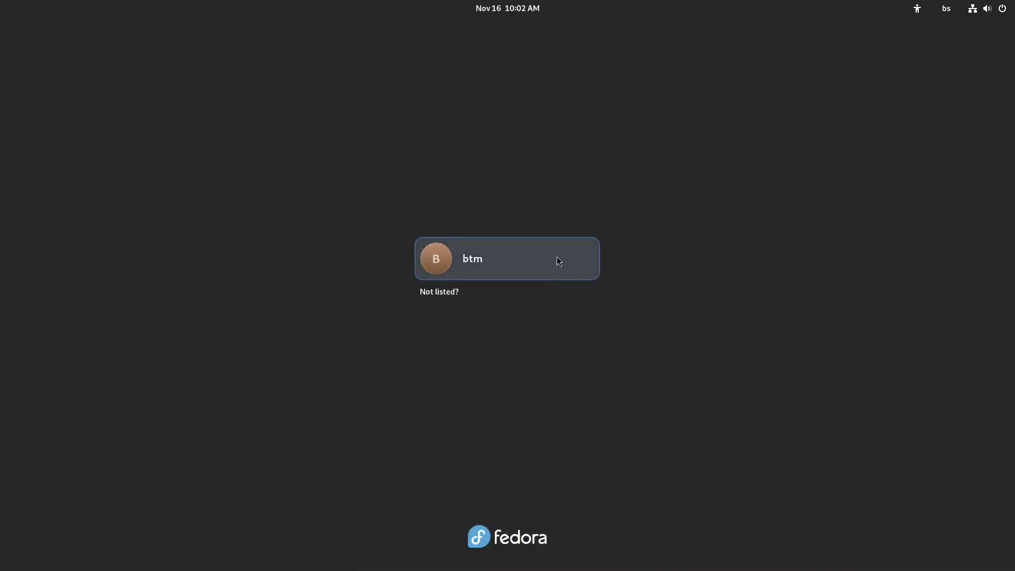
# - Select the user account on the login screen and sign in with its password
pyautogui.click(555, 257)
pyautogui.write('****')
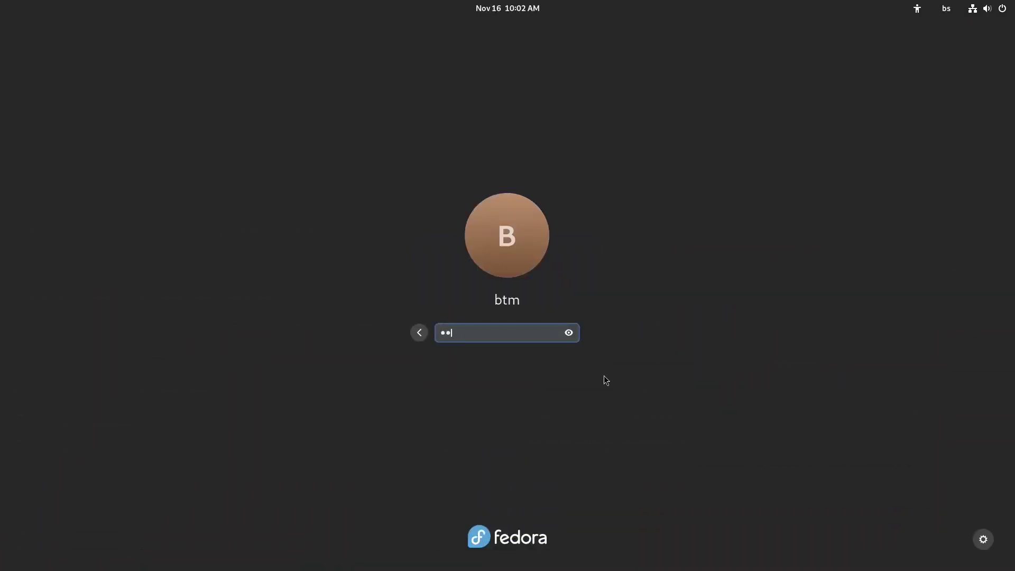
pyautogui.press('Return')
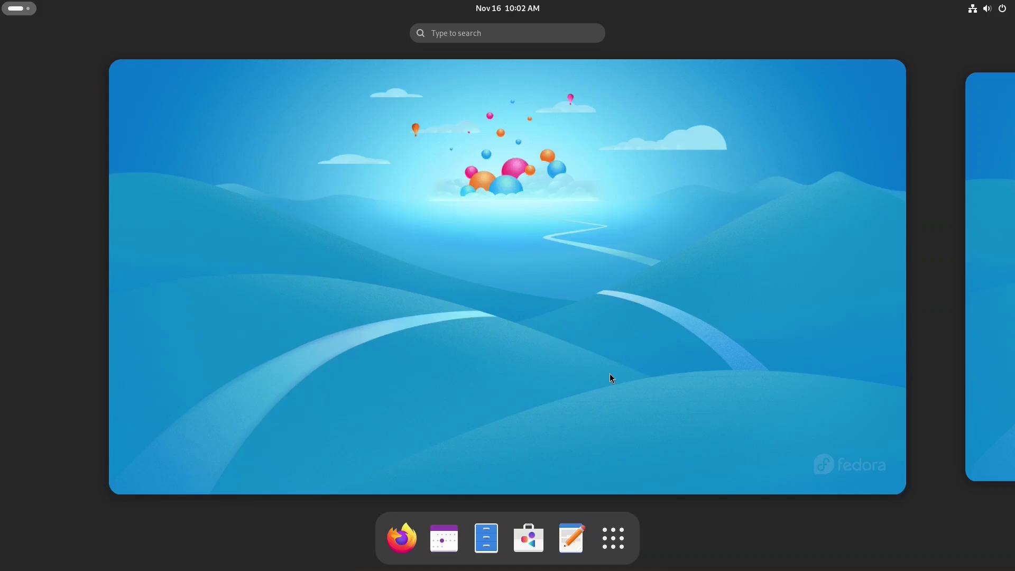
# - Leave the overview and look at the Quick Settings and calendar/notifications panels
pyautogui.click(610, 374)
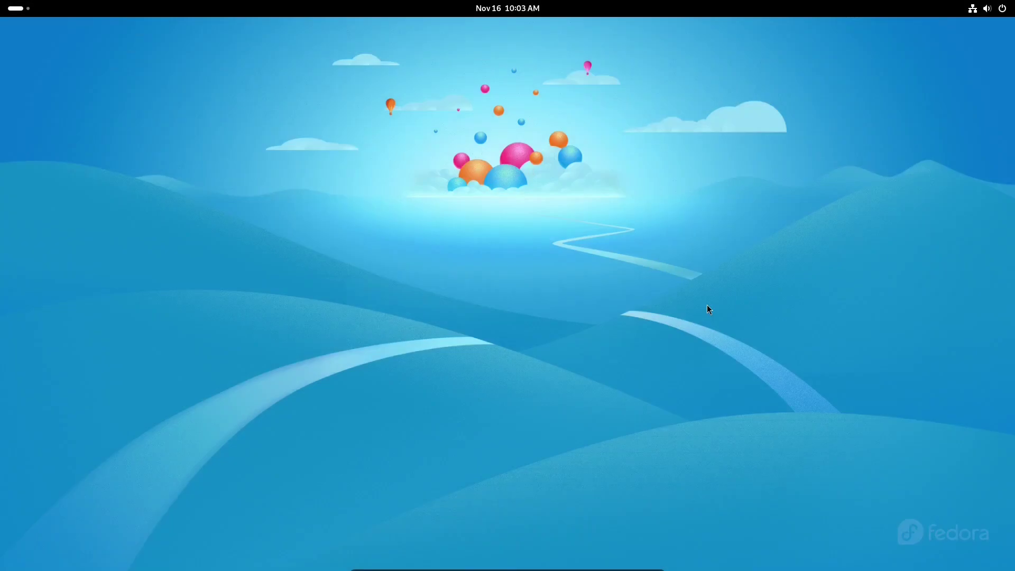
pyautogui.click(985, 9)
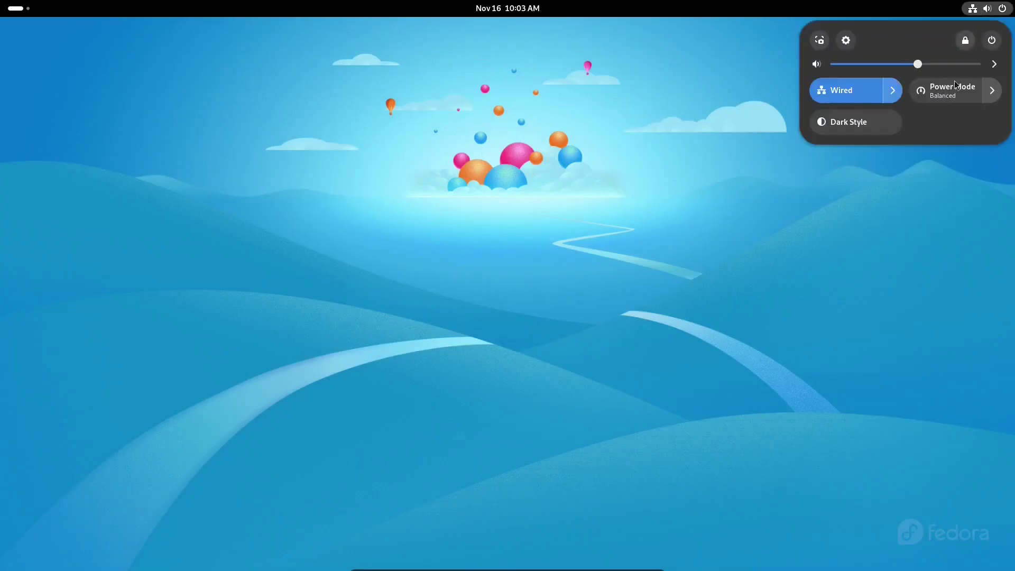
pyautogui.click(879, 338)
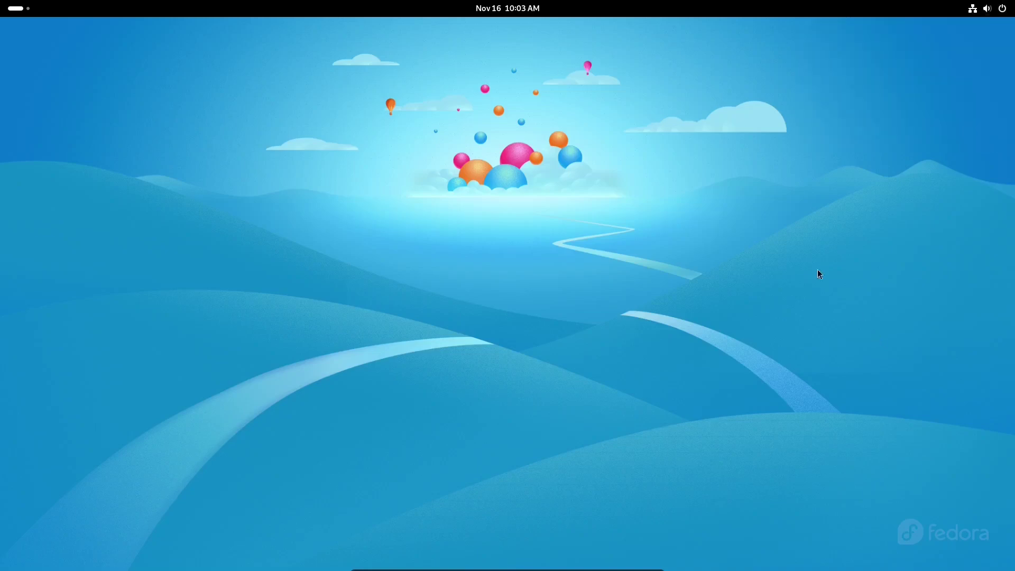
pyautogui.click(508, 9)
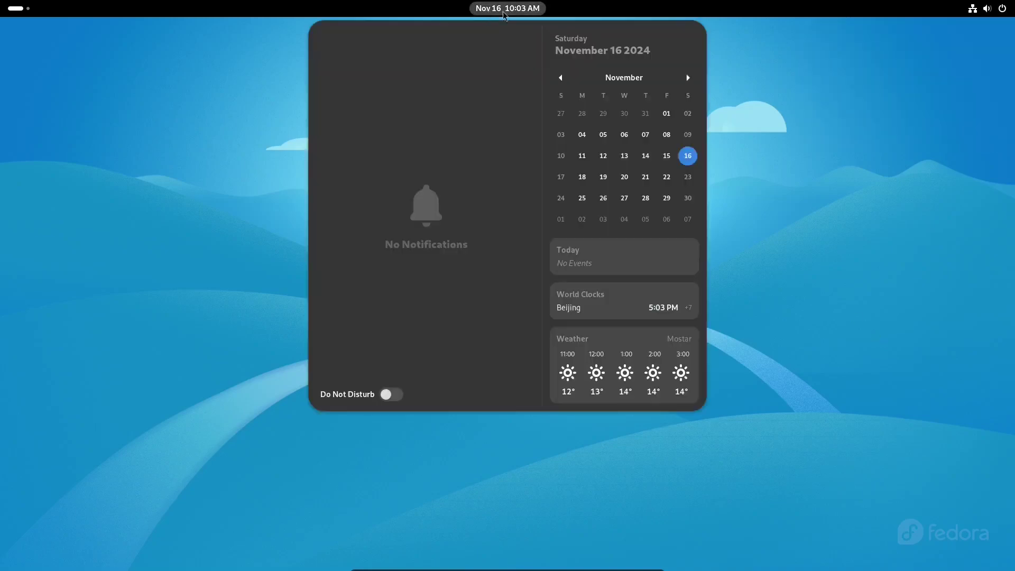
# - Launch Files from the Activities dash and move its Home window to the screen centre
pyautogui.click(915, 214)
pyautogui.click(15, 9)
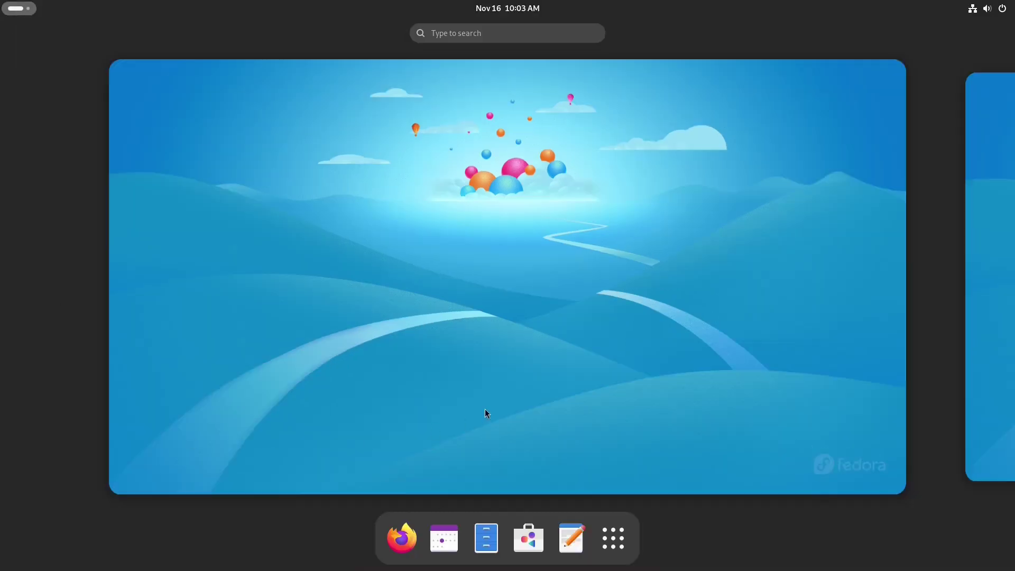
pyautogui.click(487, 538)
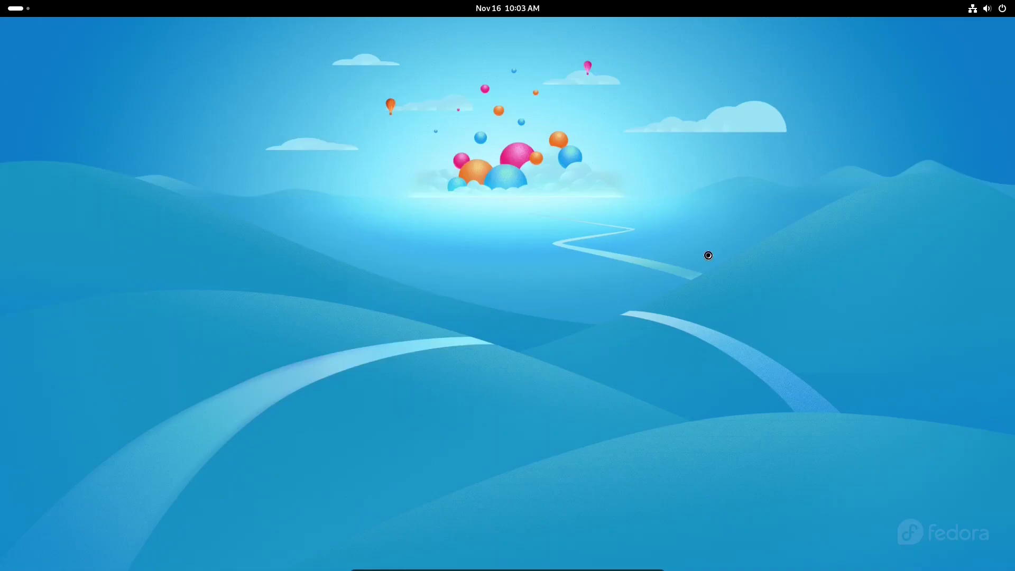
pyautogui.moveTo(406, 363); pyautogui.dragTo(683, 379)
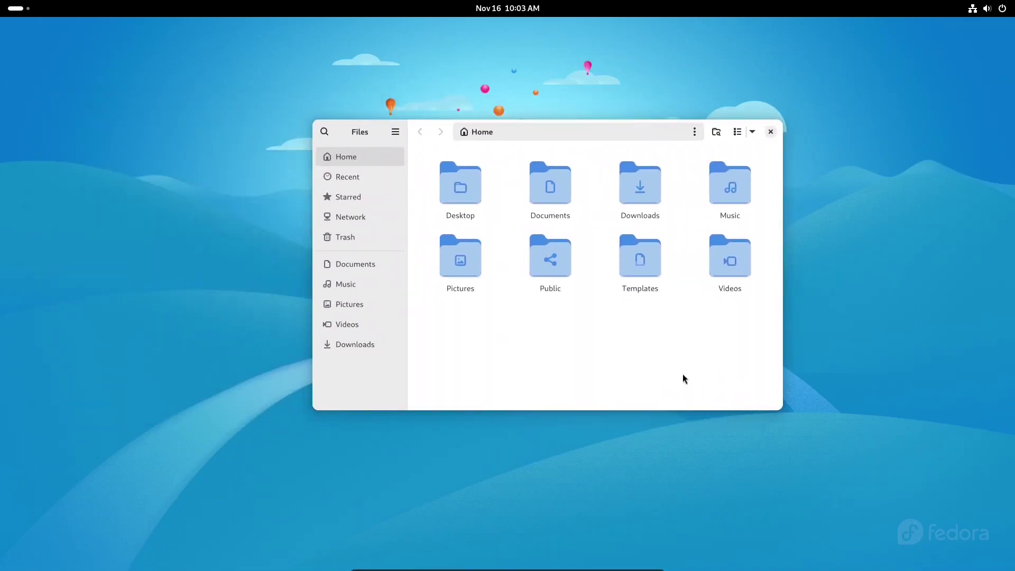